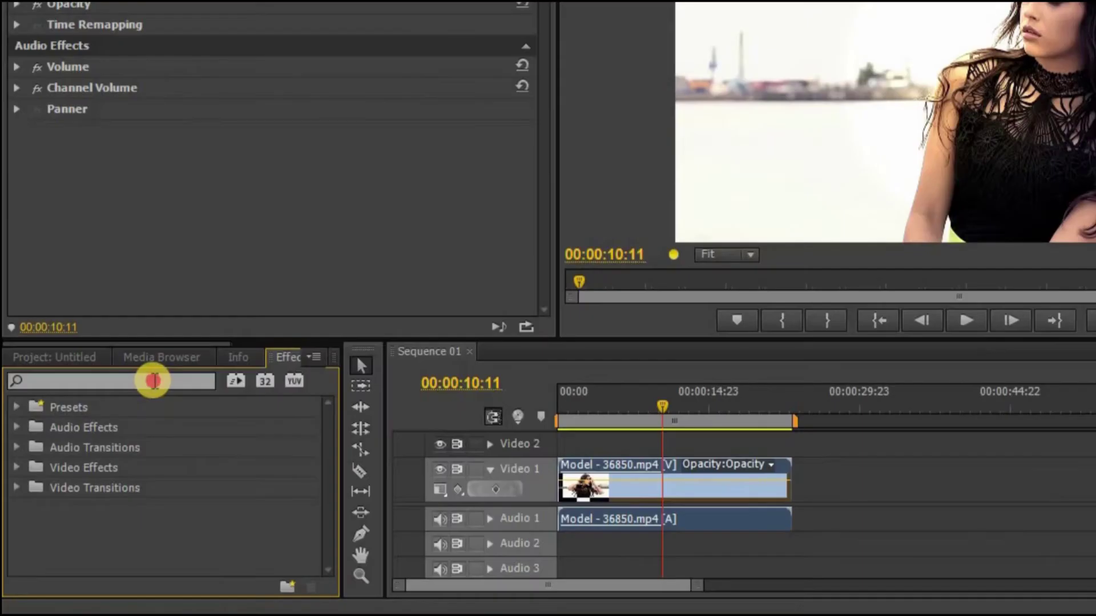
# Apply Gaussian Blur to the Model clip, leaving Blurriness at 0.0 with no keyframes
pyautogui.click(154, 381)
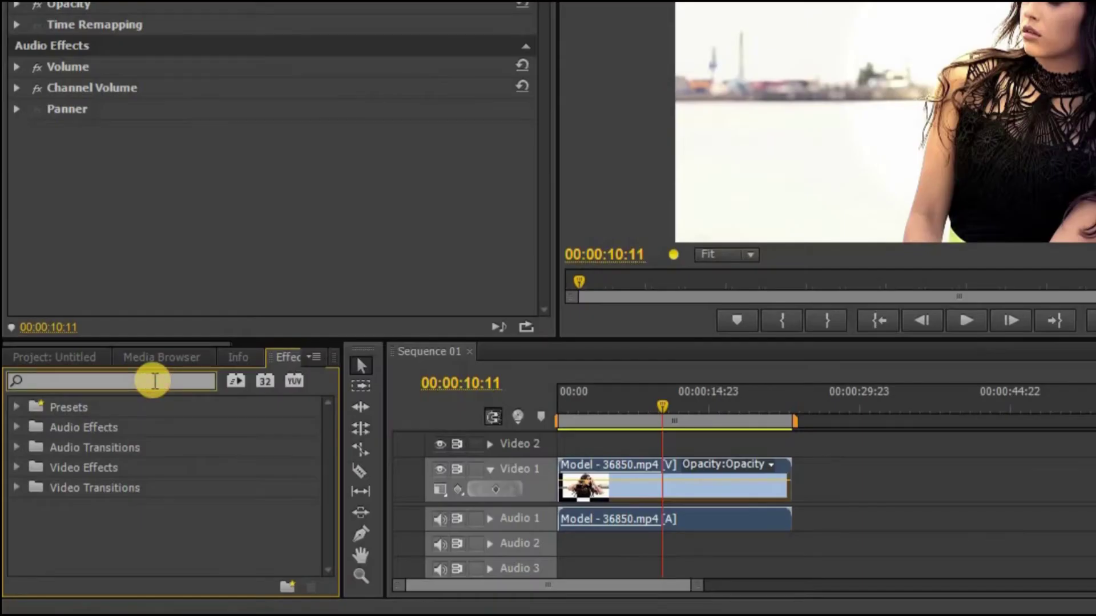
pyautogui.write('g')
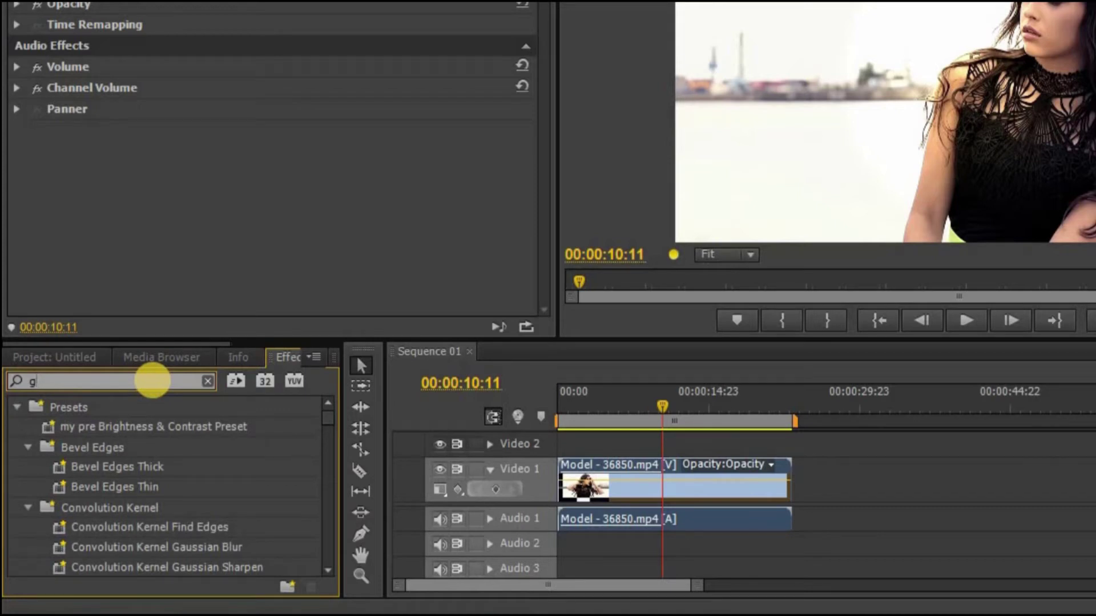
pyautogui.write('aussian')
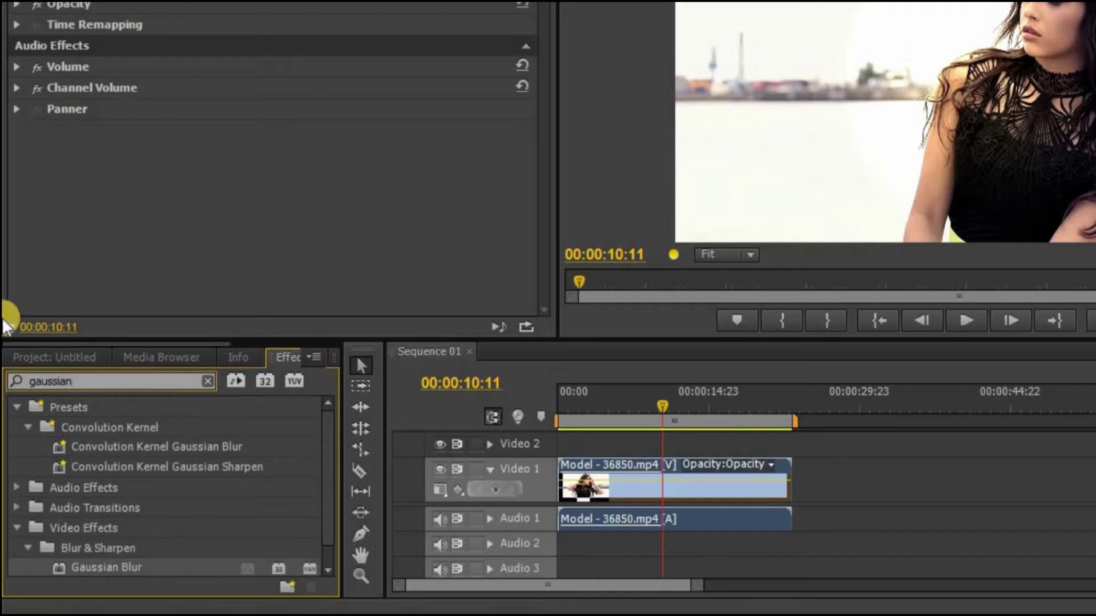
pyautogui.moveTo(97, 567); pyautogui.dragTo(606, 473)
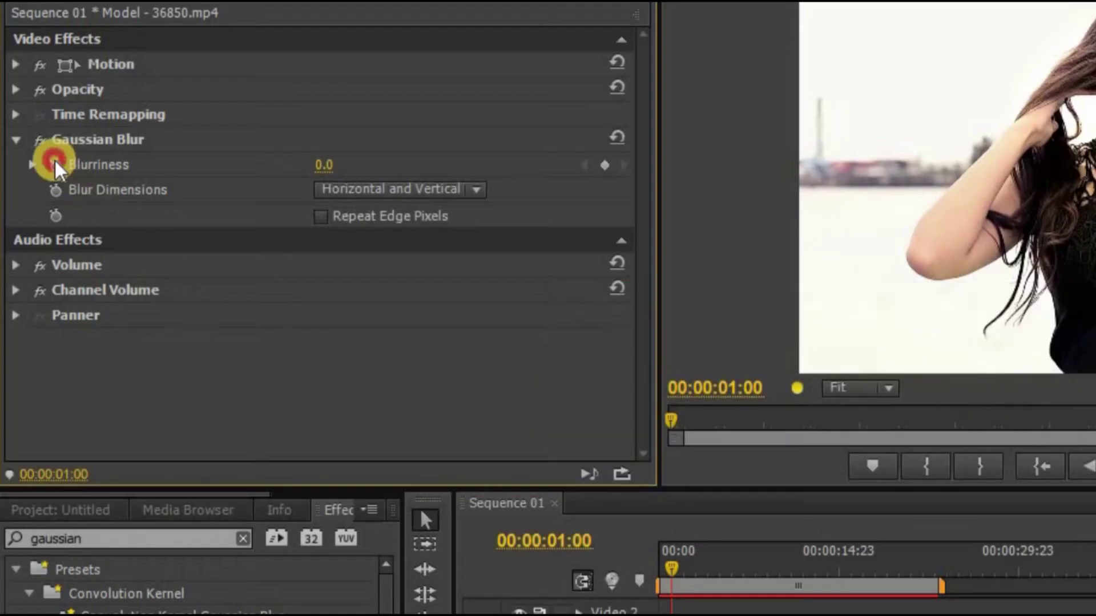
pyautogui.click(50, 67)
pyautogui.click(916, 407)
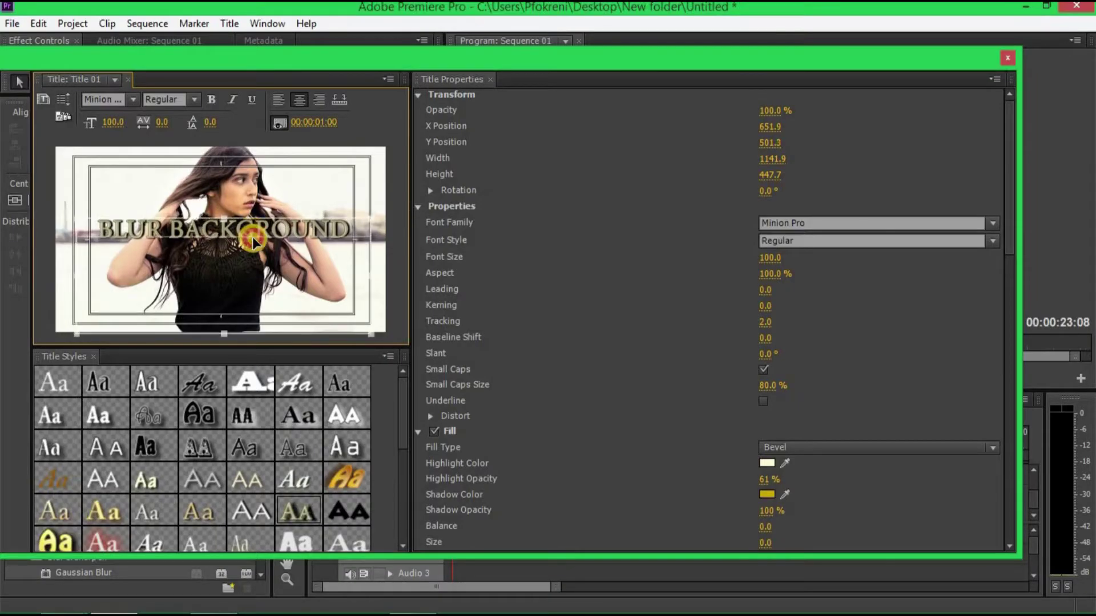
# Nudge the BLUR BACKGROUND text slightly left and lower in Title 01, then return to the sequence
pyautogui.click(253, 243)
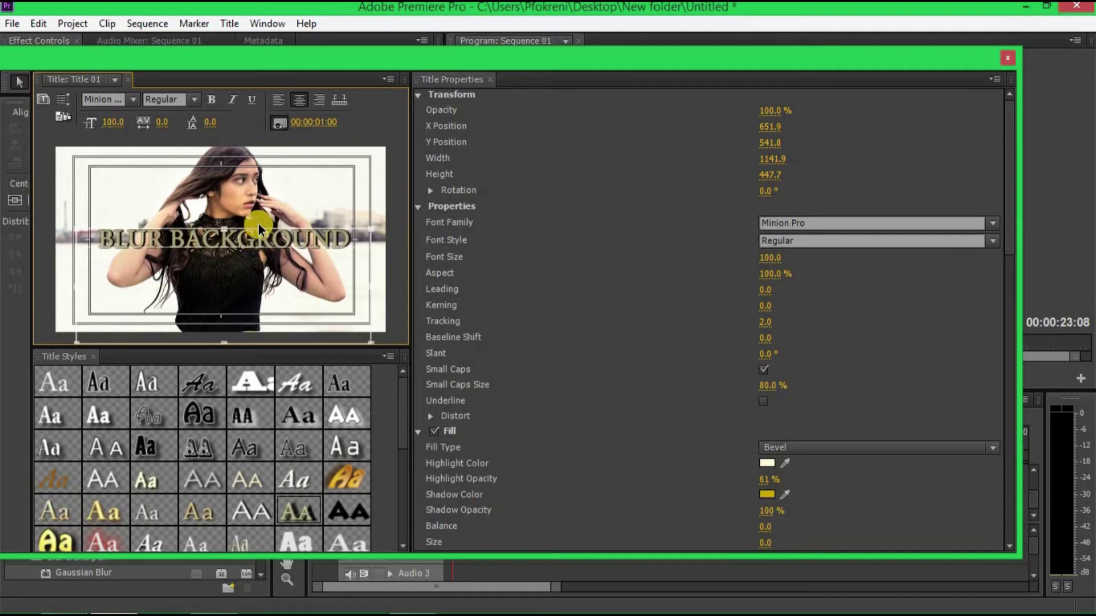
pyautogui.moveTo(241, 236); pyautogui.dragTo(238, 238)
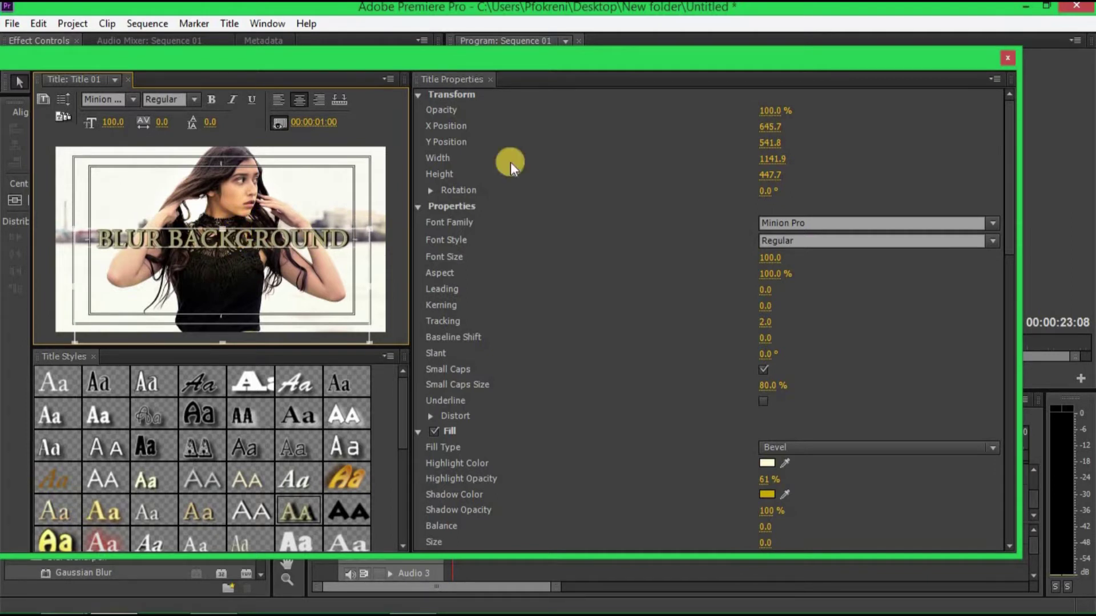
pyautogui.click(1007, 57)
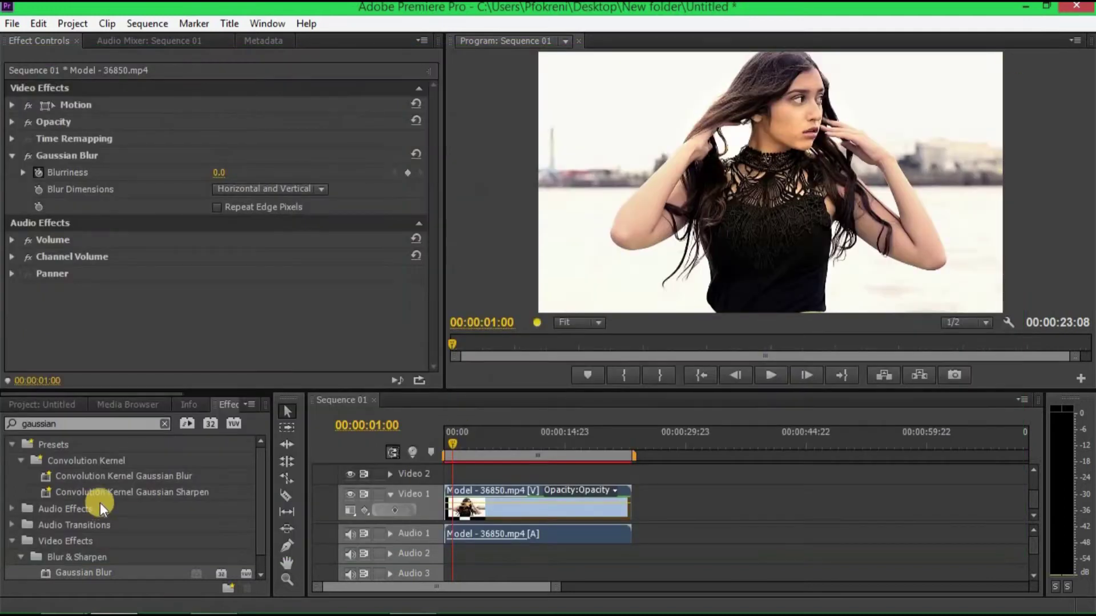
pyautogui.click(72, 403)
# Place Title 01 on Video 2 near the sequence start and preview it over the Model footage
pyautogui.moveTo(101, 531); pyautogui.dragTo(446, 437)
pyautogui.click(461, 447)
pyautogui.click(446, 437)
pyautogui.click(776, 374)
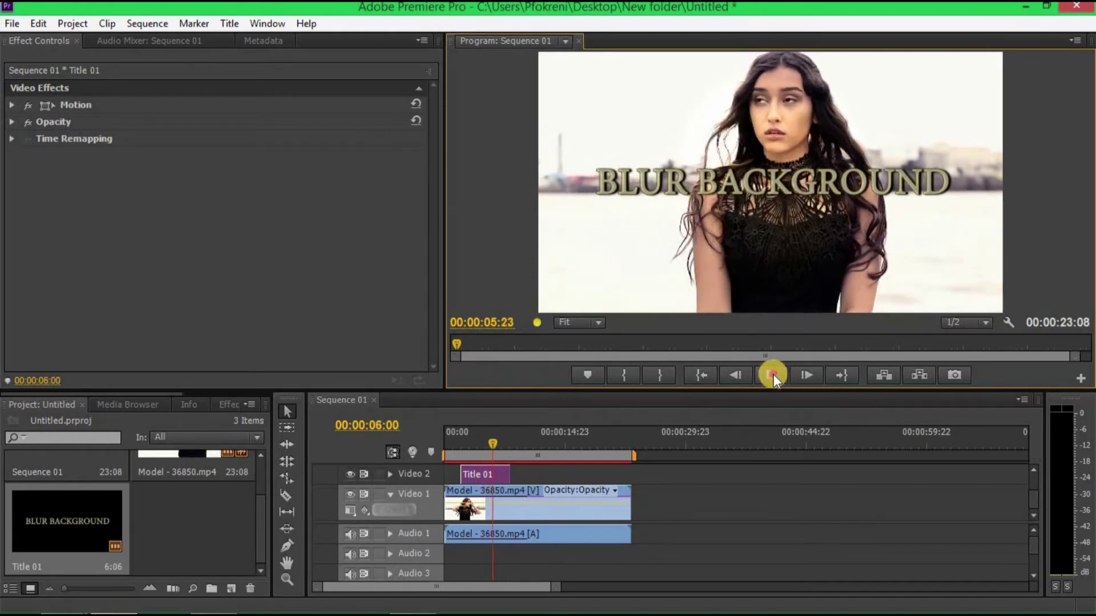
pyautogui.click(772, 375)
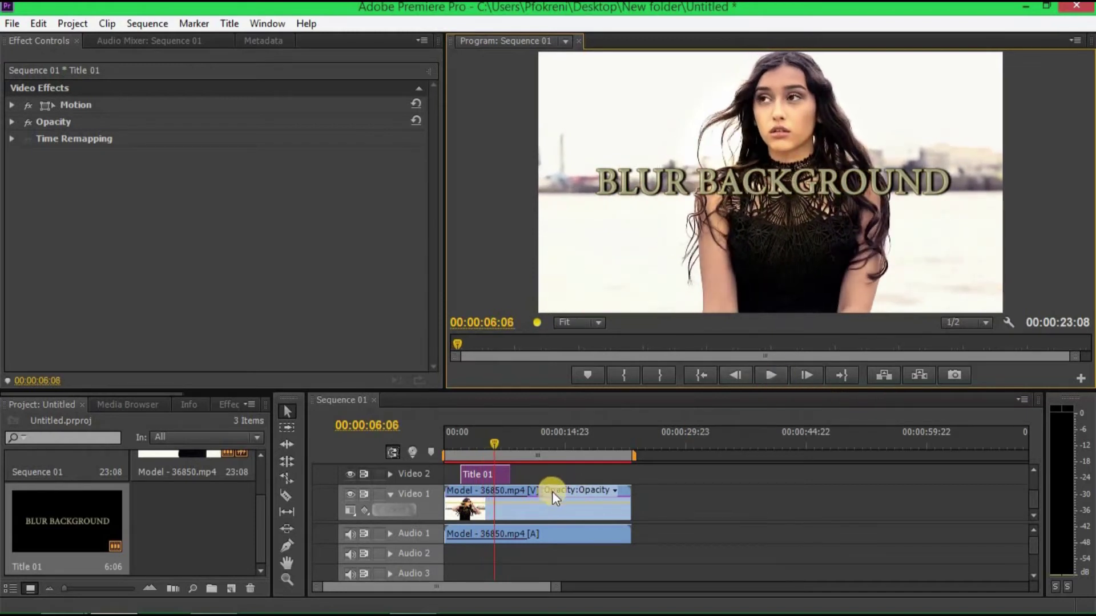
pyautogui.click(502, 472)
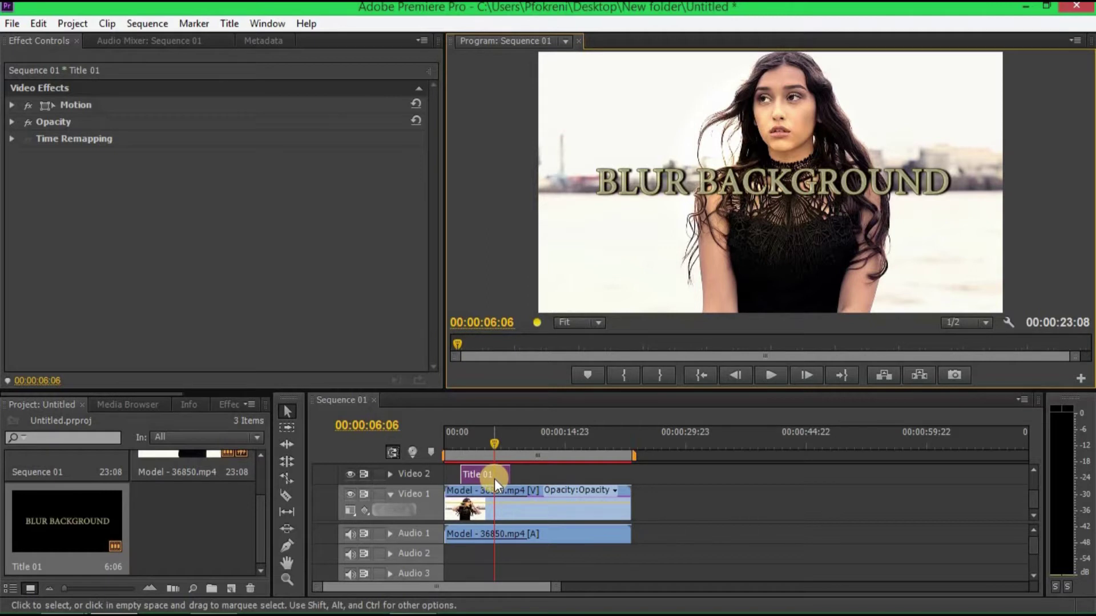
pyautogui.click(455, 492)
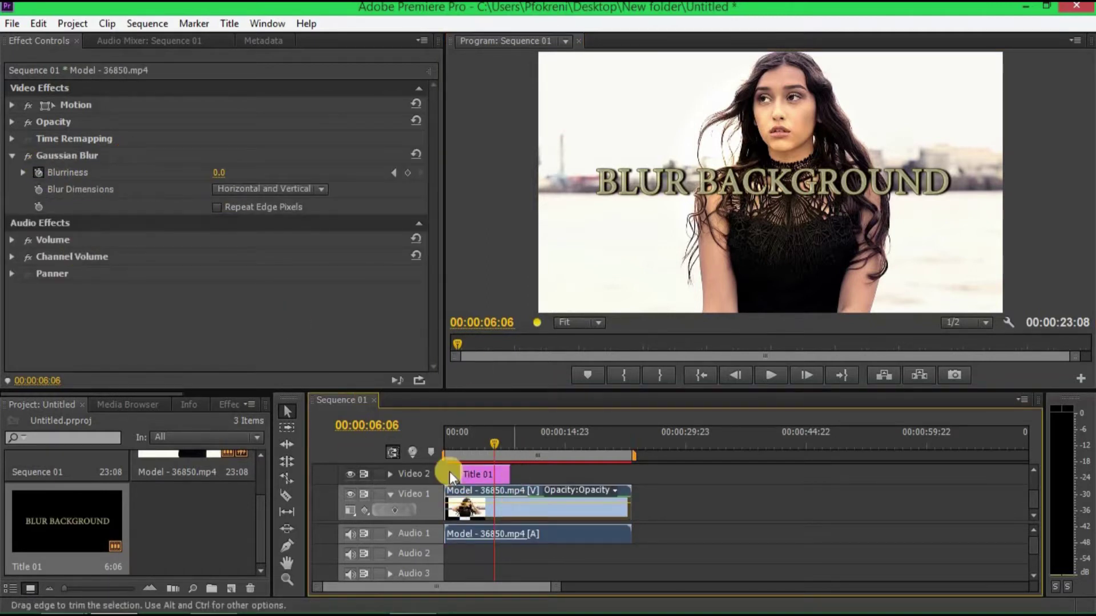
# Set Blurriness keyframes of 0.0 on the Model clip at the start and at 00:00:01:12
pyautogui.click(447, 444)
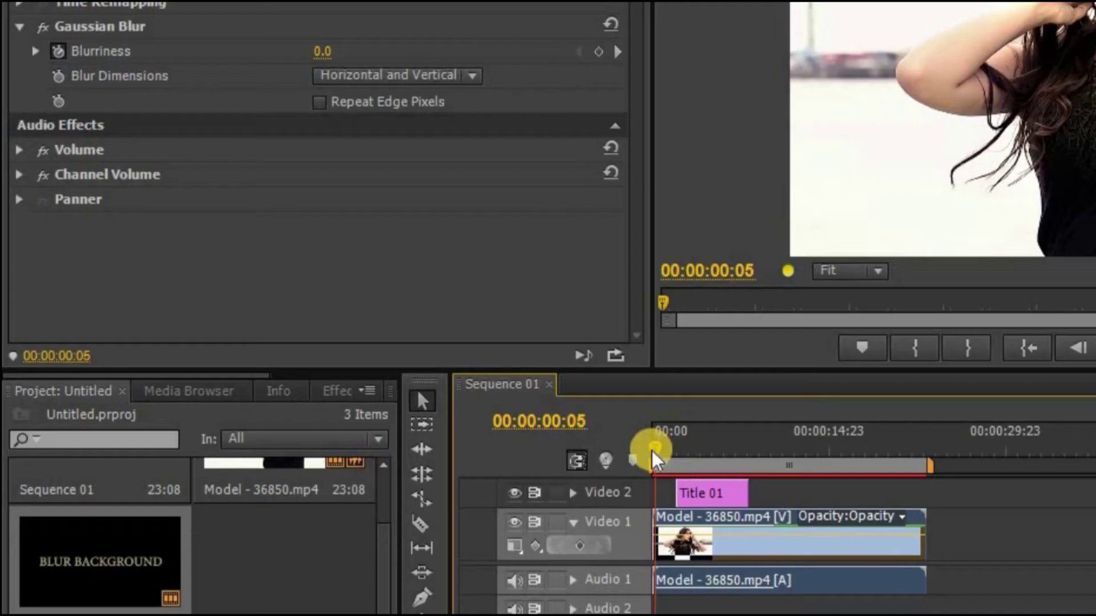
pyautogui.click(654, 448)
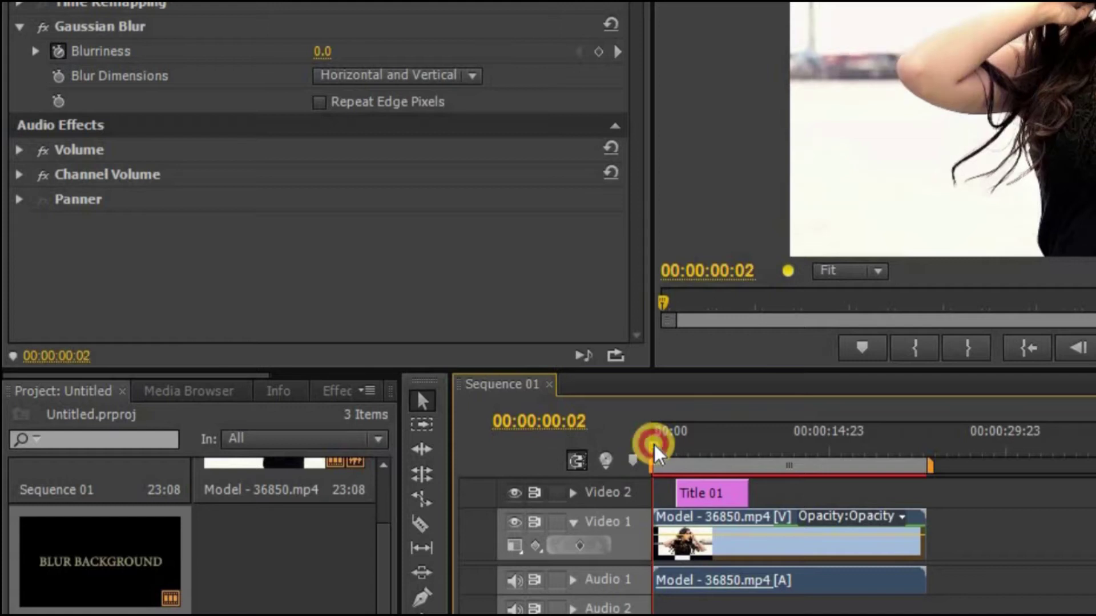
pyautogui.click(313, 51)
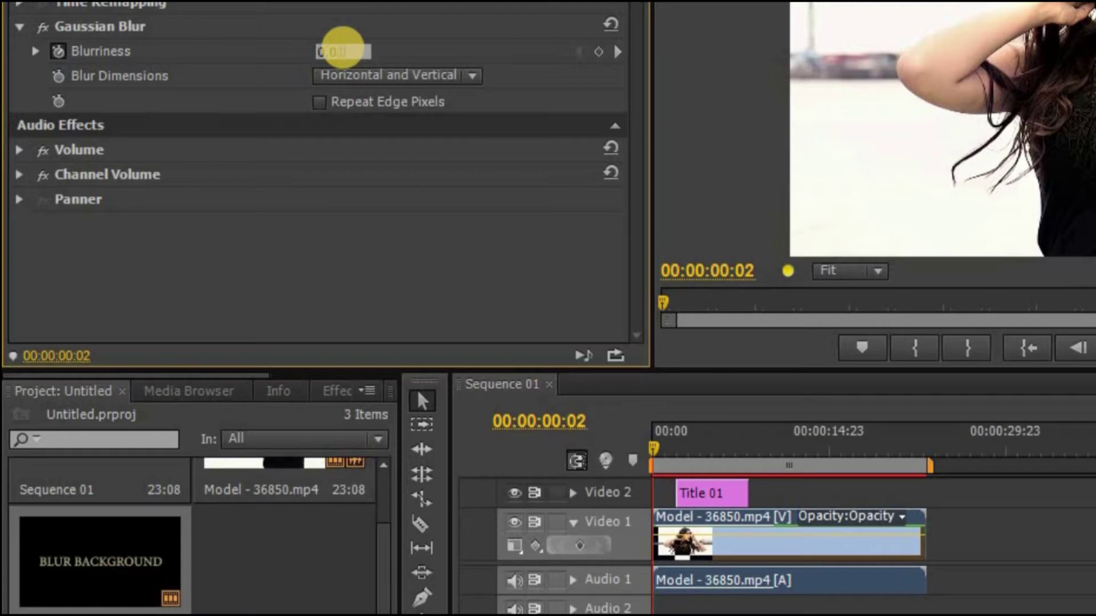
pyautogui.press('Return')
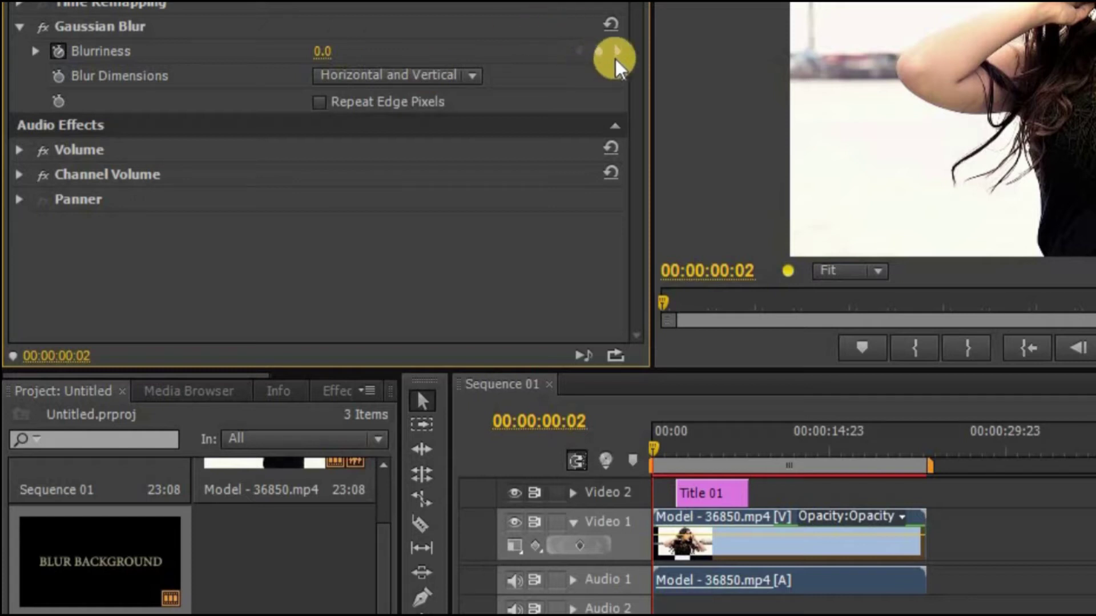
pyautogui.click(672, 455)
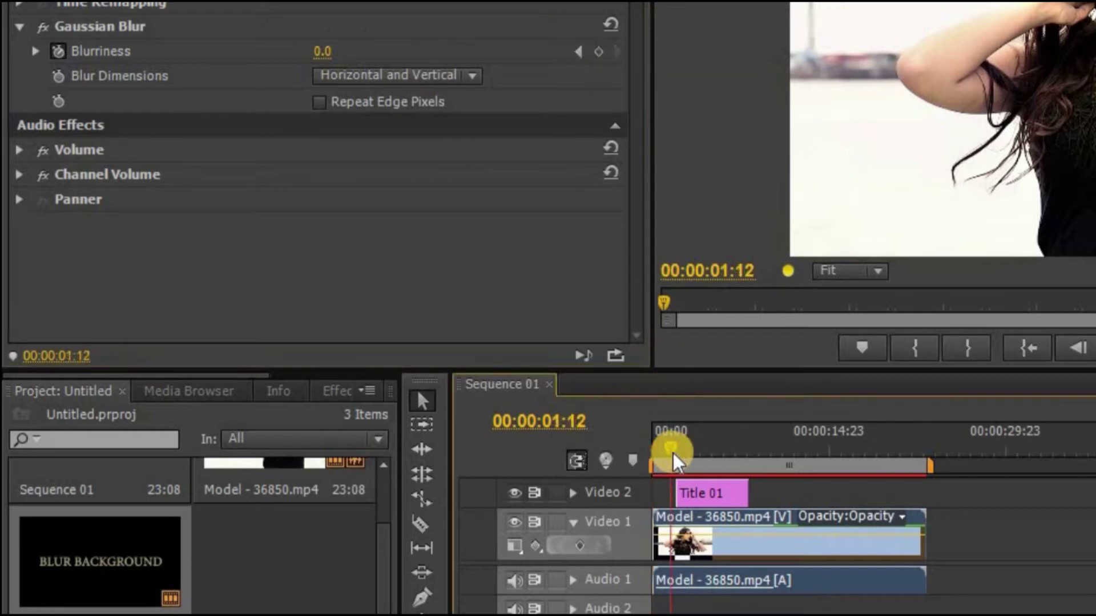
pyautogui.click(342, 50)
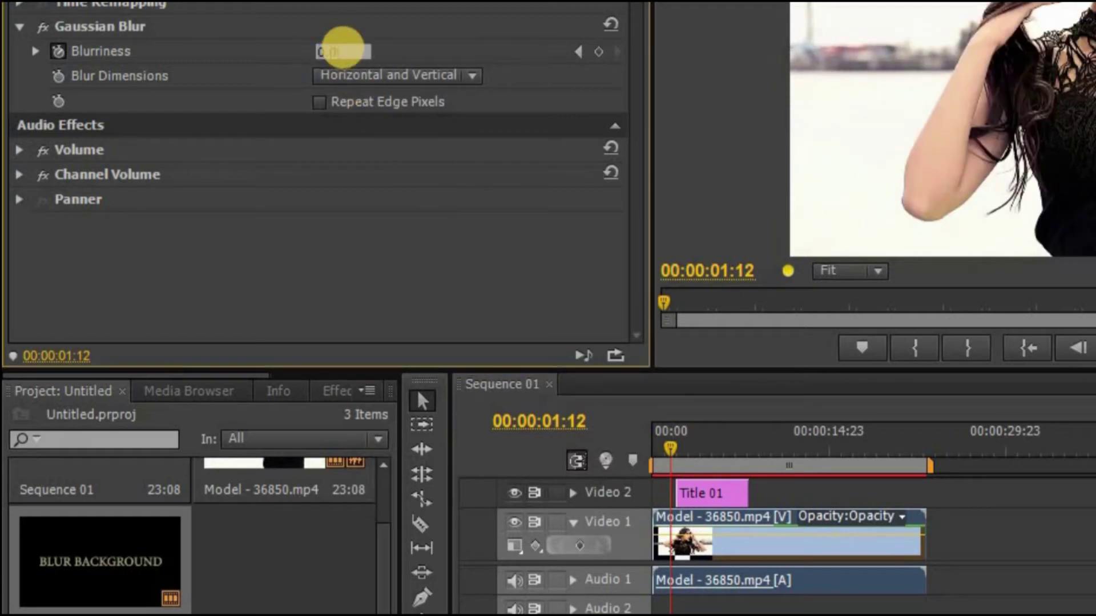
pyautogui.press('Return')
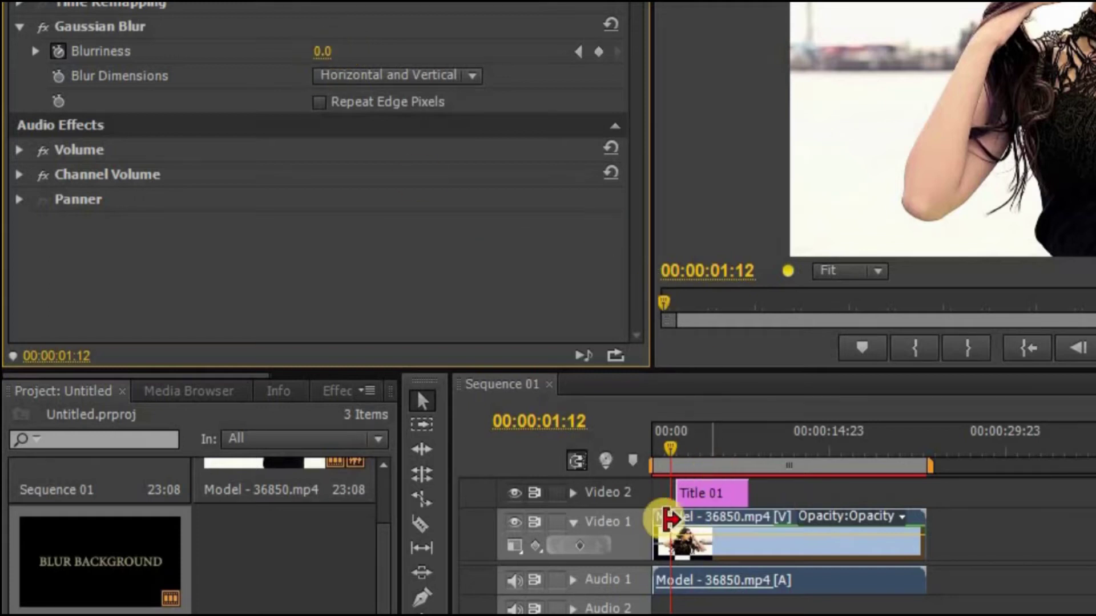
# Slide Title 01 slightly earlier and reselect the Model clip
pyautogui.click(690, 494)
pyautogui.moveTo(690, 494); pyautogui.dragTo(690, 496)
pyautogui.click(679, 543)
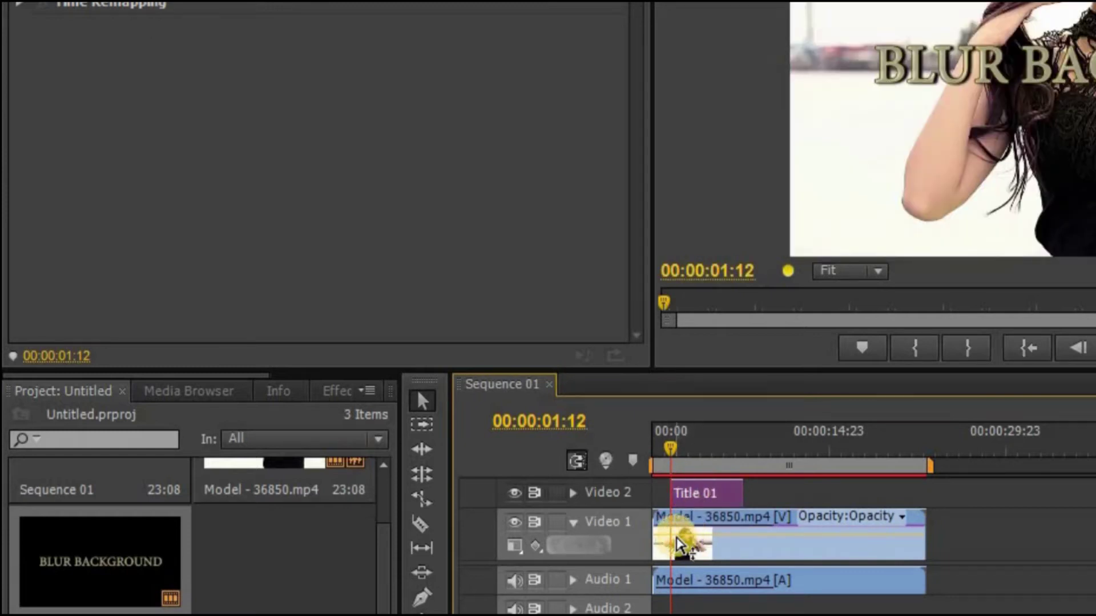
pyautogui.click(684, 485)
pyautogui.click(679, 544)
pyautogui.click(682, 448)
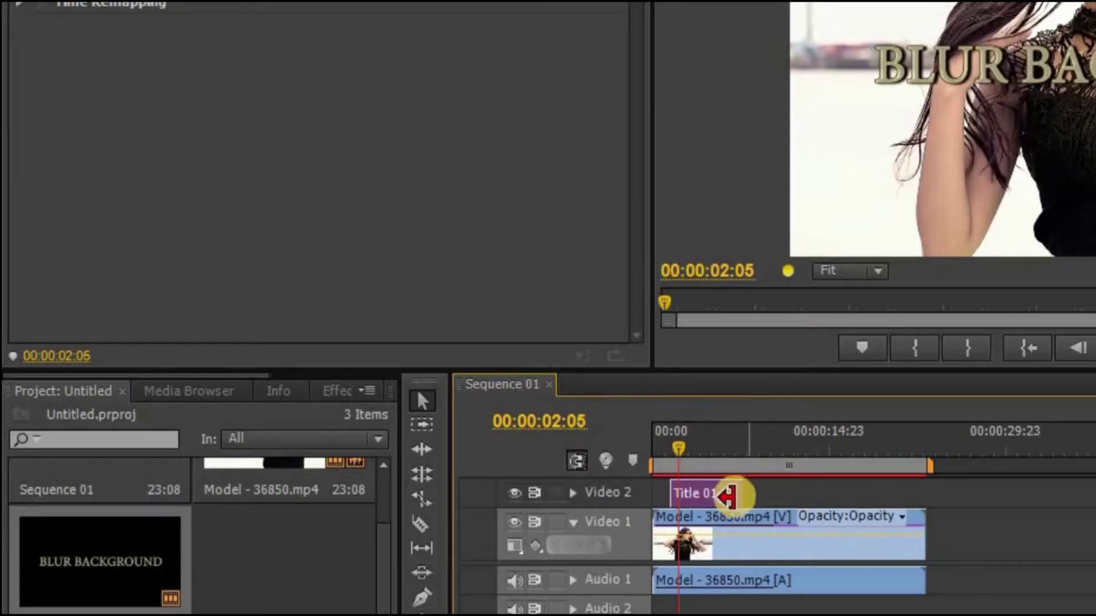
pyautogui.click(704, 405)
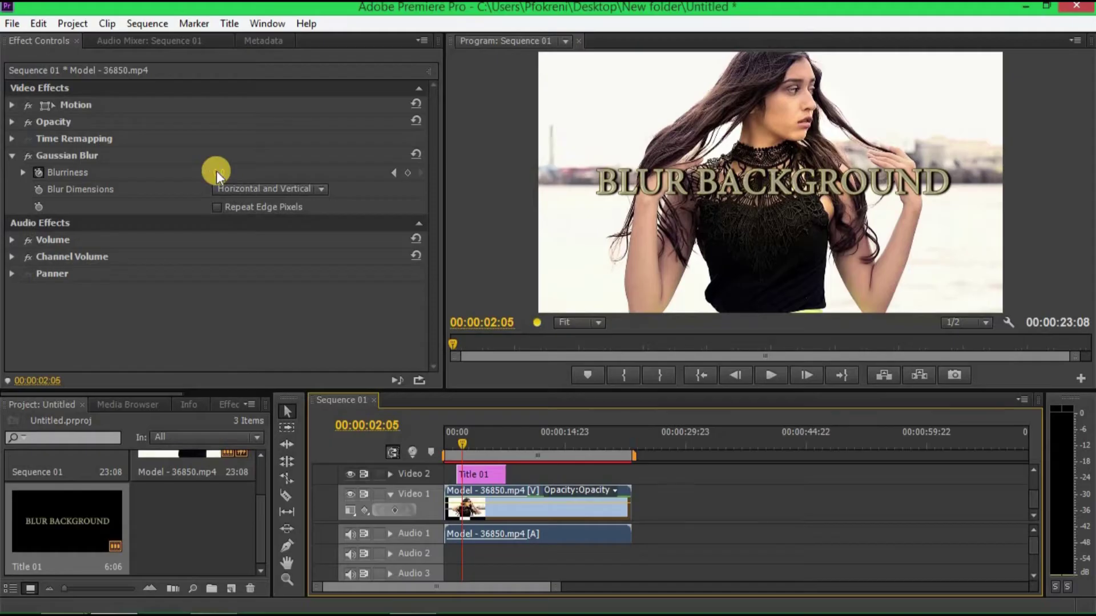
# Set a Blurriness keyframe of 100 on the Model clip at 00:00:06:17
pyautogui.moveTo(217, 172); pyautogui.dragTo(247, 172)
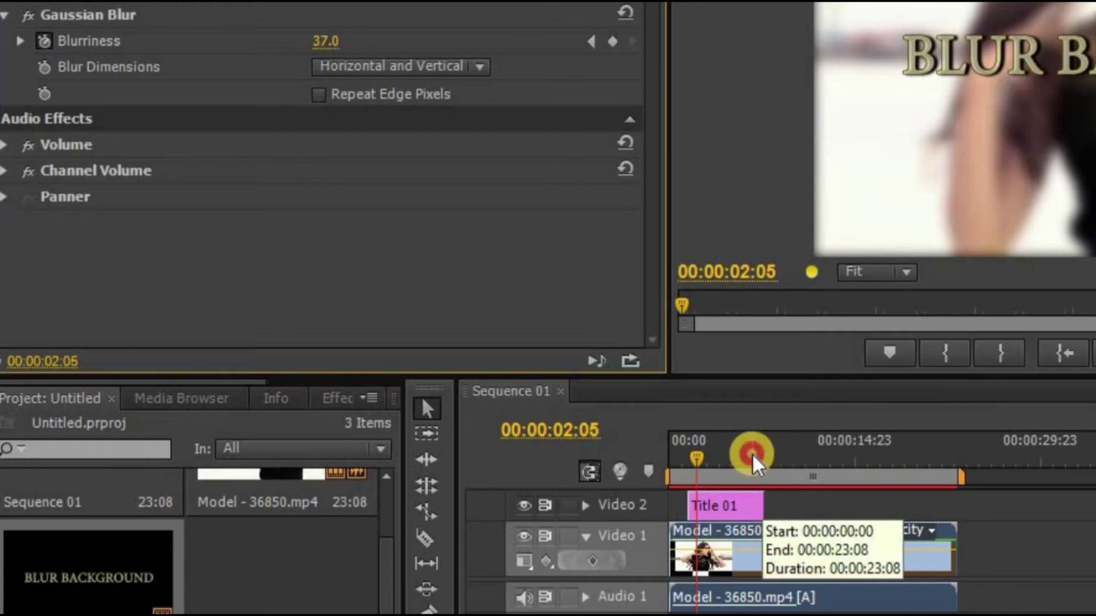
pyautogui.click(752, 453)
pyautogui.moveTo(754, 442); pyautogui.dragTo(753, 443)
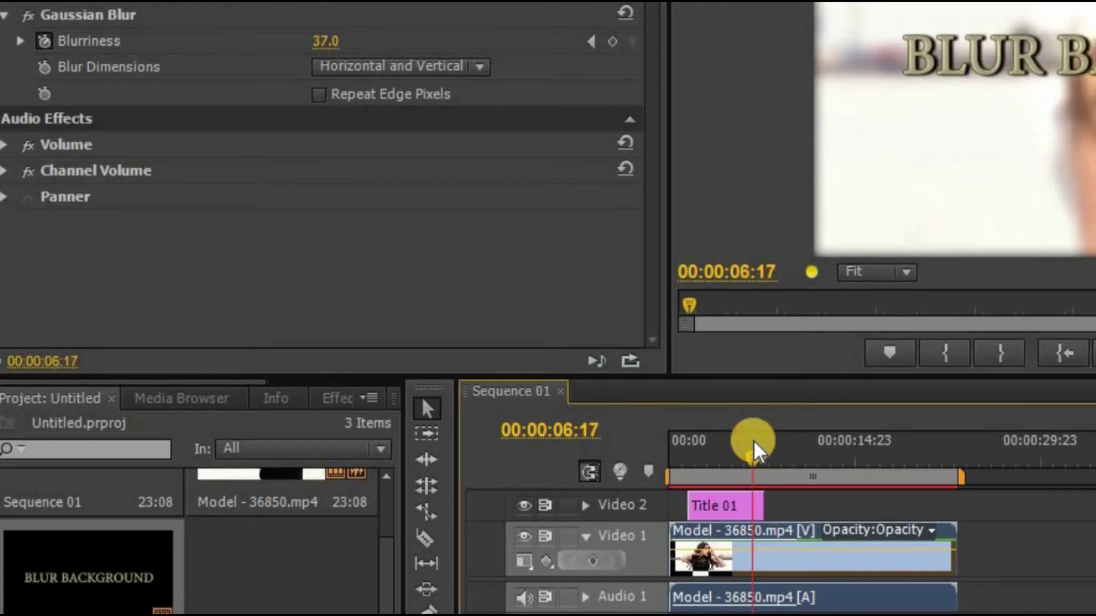
pyautogui.click(324, 42)
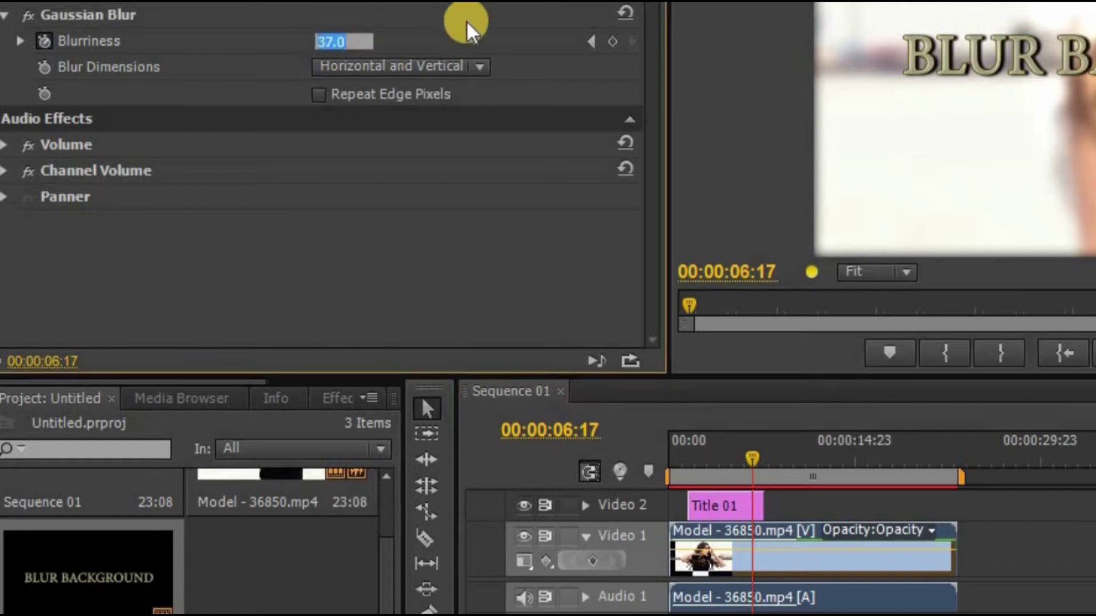
pyautogui.write('100')
pyautogui.click(466, 22)
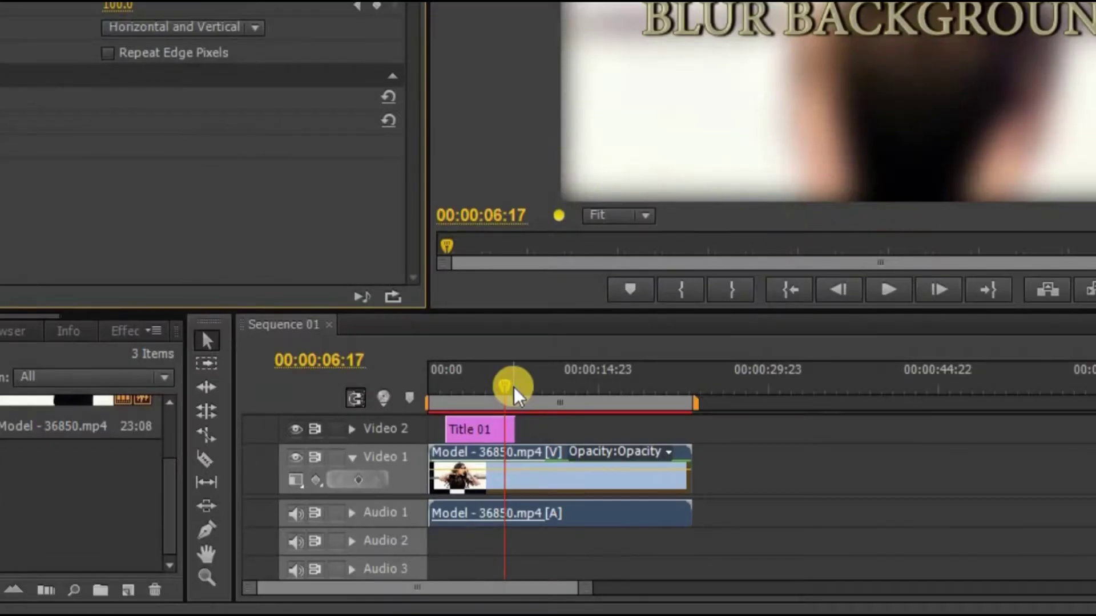
# Cancel a preview render and move the playhead to 00:00:07:17, the title's last frame
pyautogui.click(519, 449)
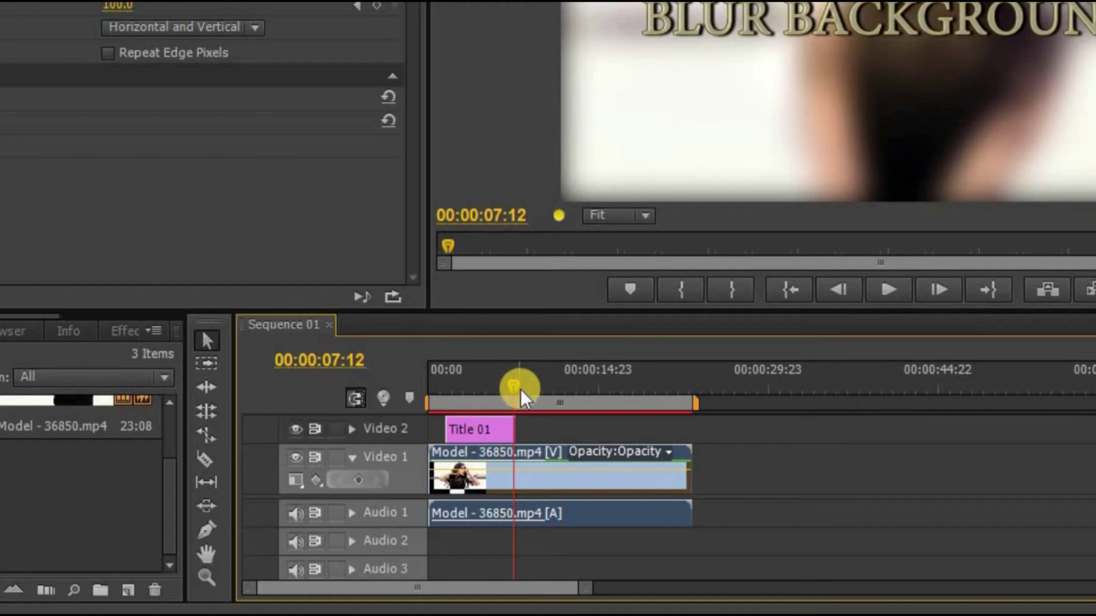
pyautogui.press('Return')
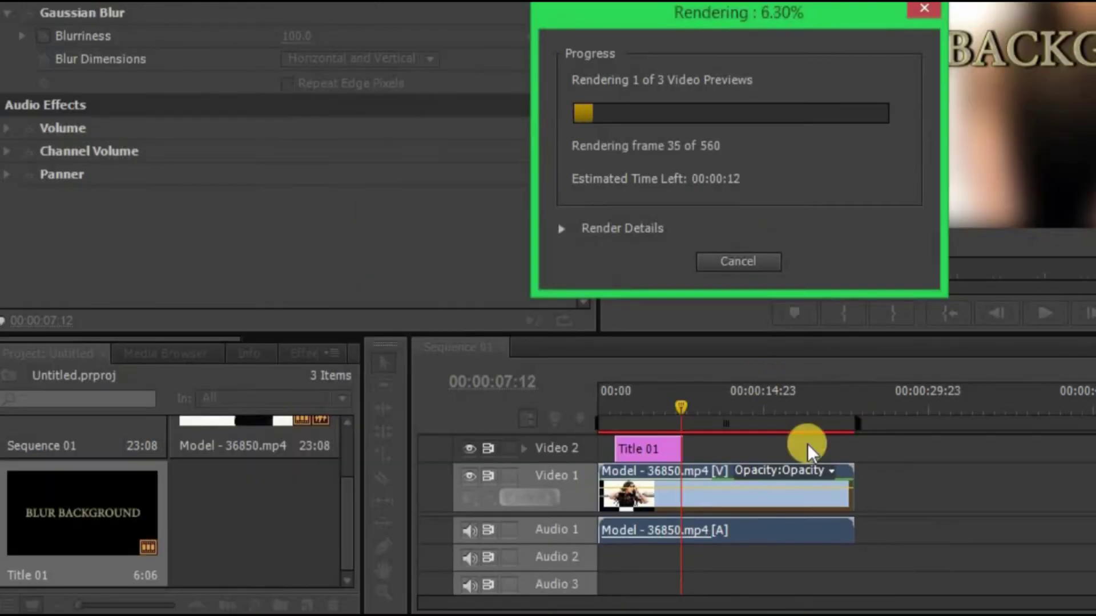
pyautogui.click(759, 262)
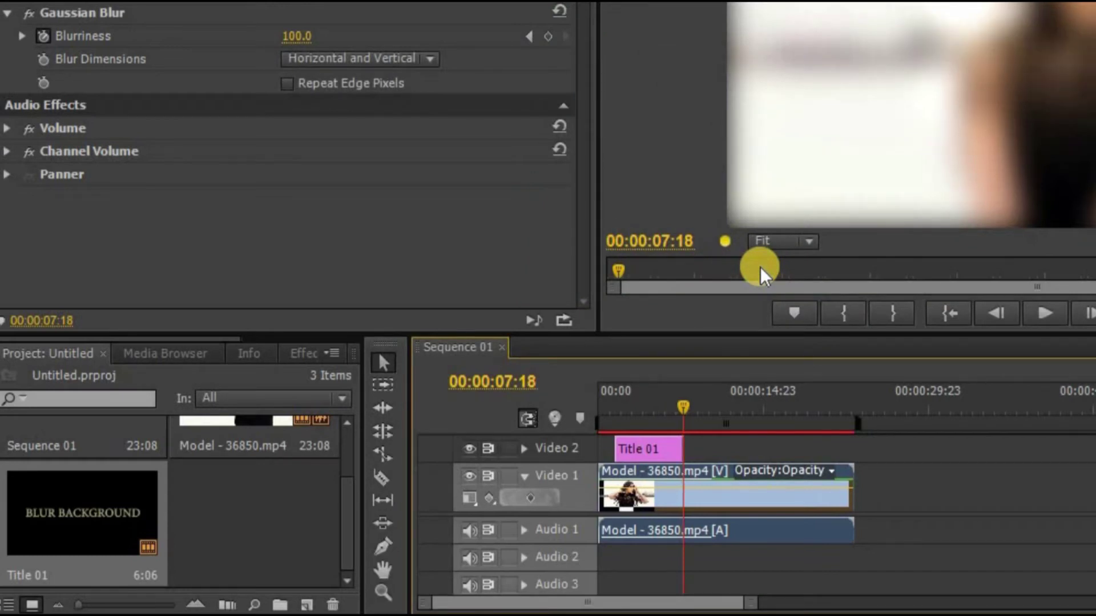
pyautogui.press('Left')
pyautogui.press('Right')
pyautogui.press('Left')
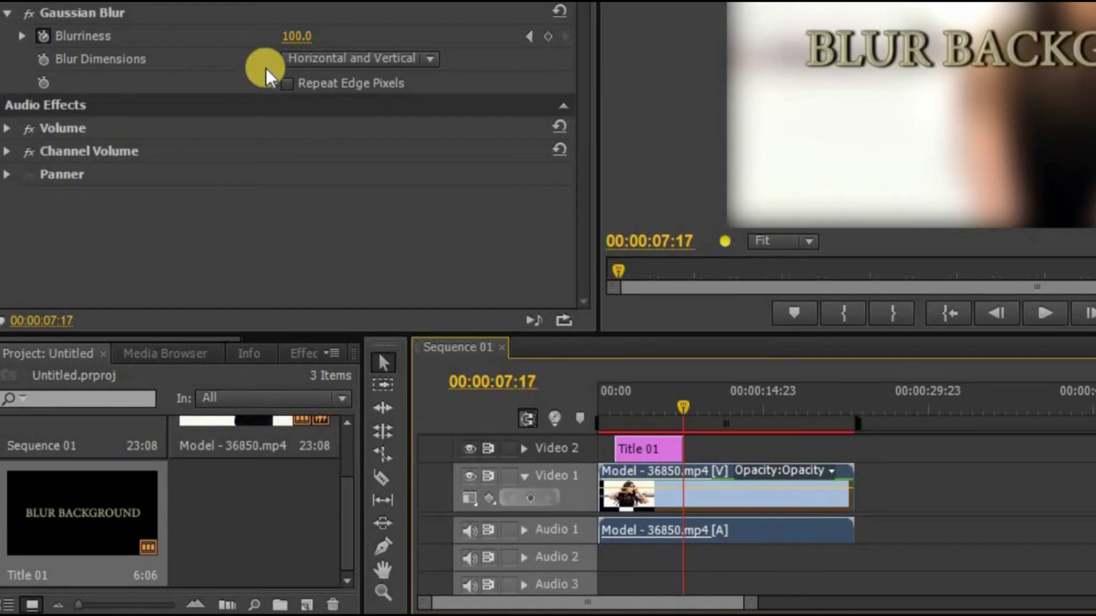
pyautogui.click(302, 36)
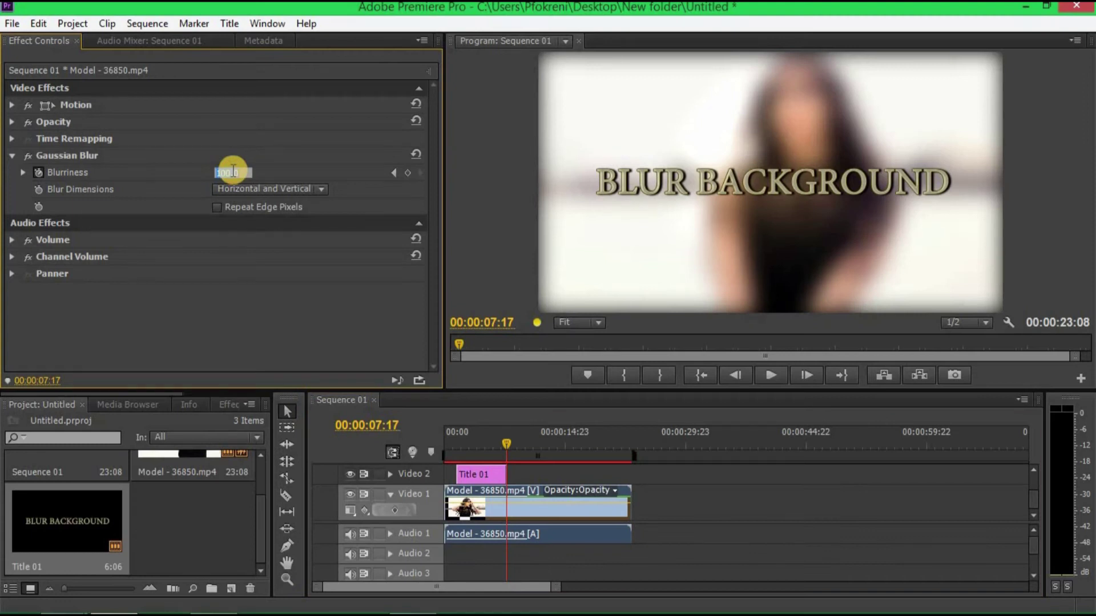
# Set Blurriness to 0 at 00:00:07:17 and play from the start to check the blur
pyautogui.write('0')
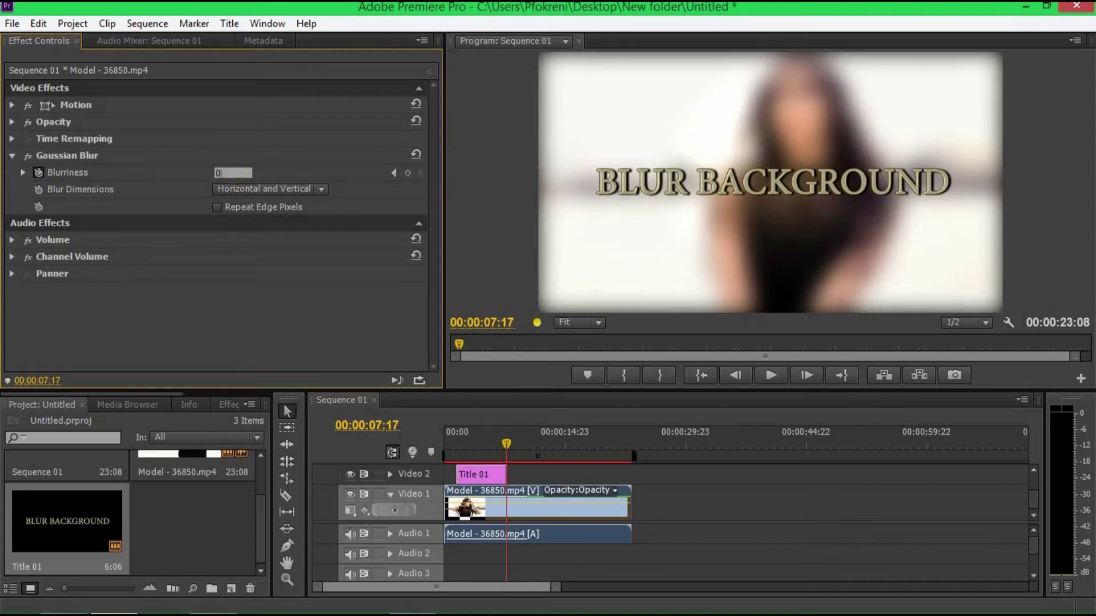
pyautogui.click(352, 165)
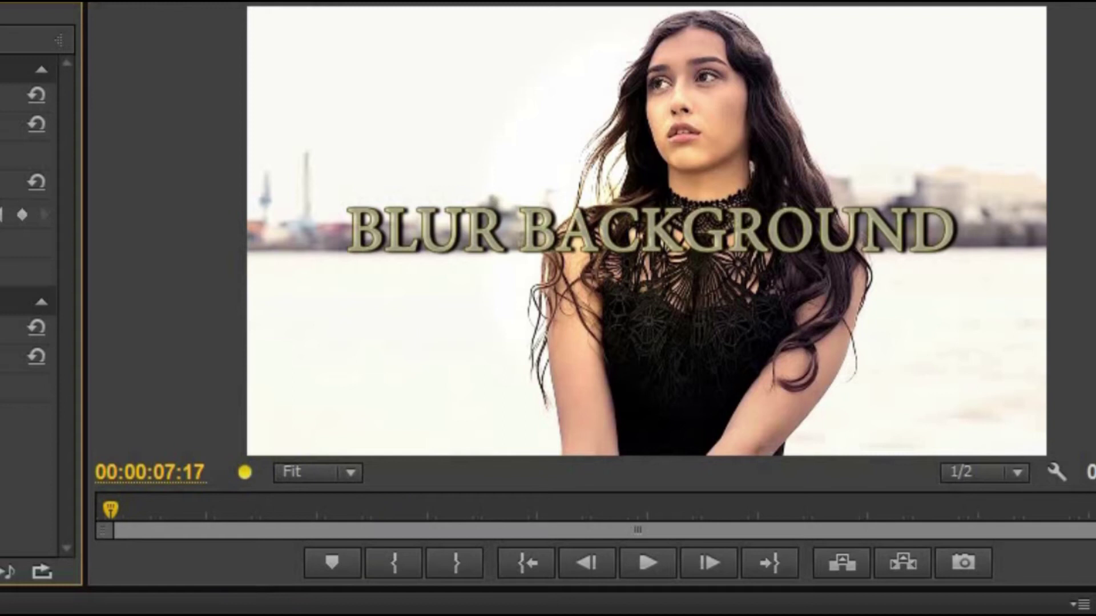
pyautogui.press('Up')
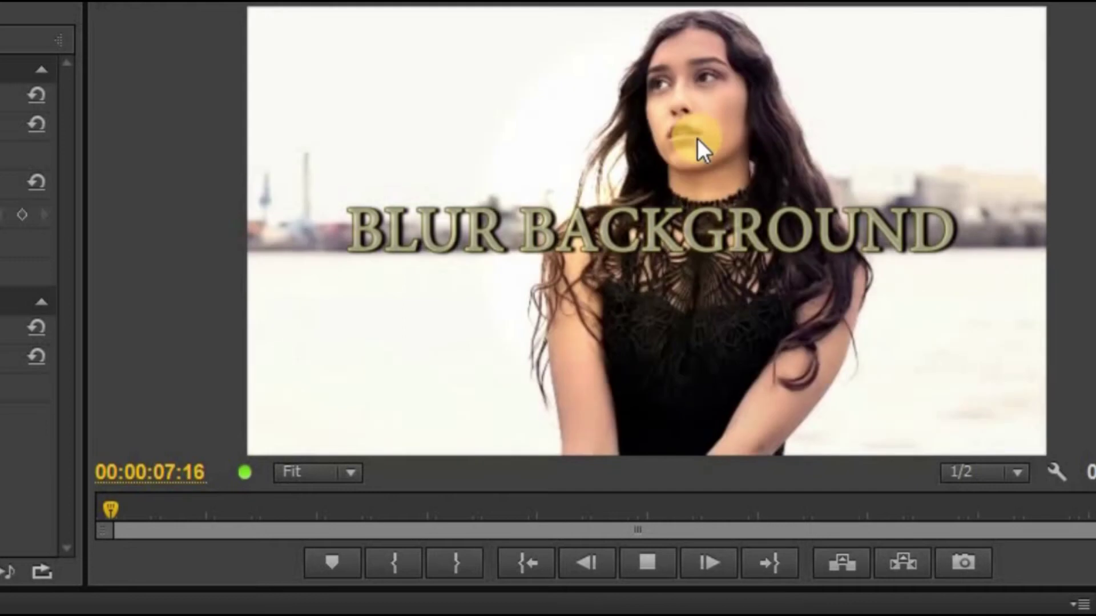
pyautogui.click(646, 556)
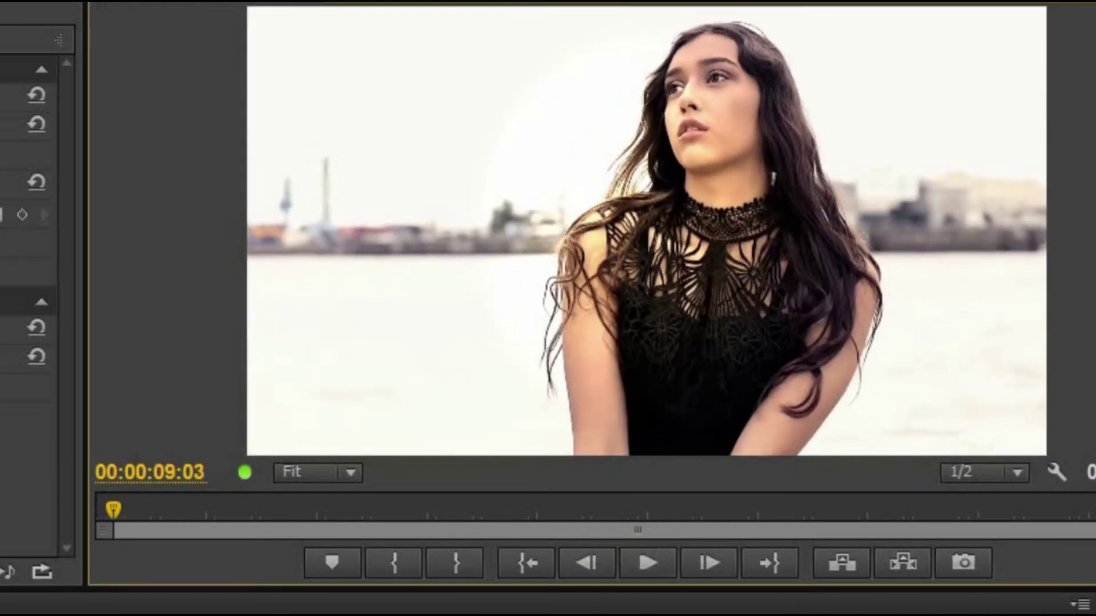
pyautogui.press('Home')
pyautogui.press('space')
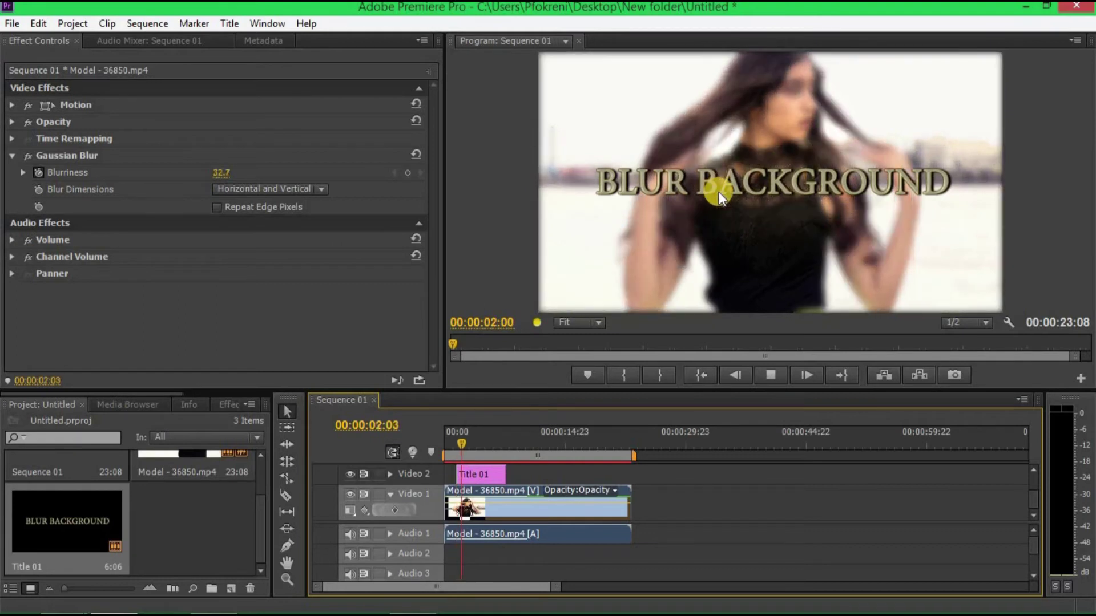
pyautogui.press('space')
pyautogui.click(389, 474)
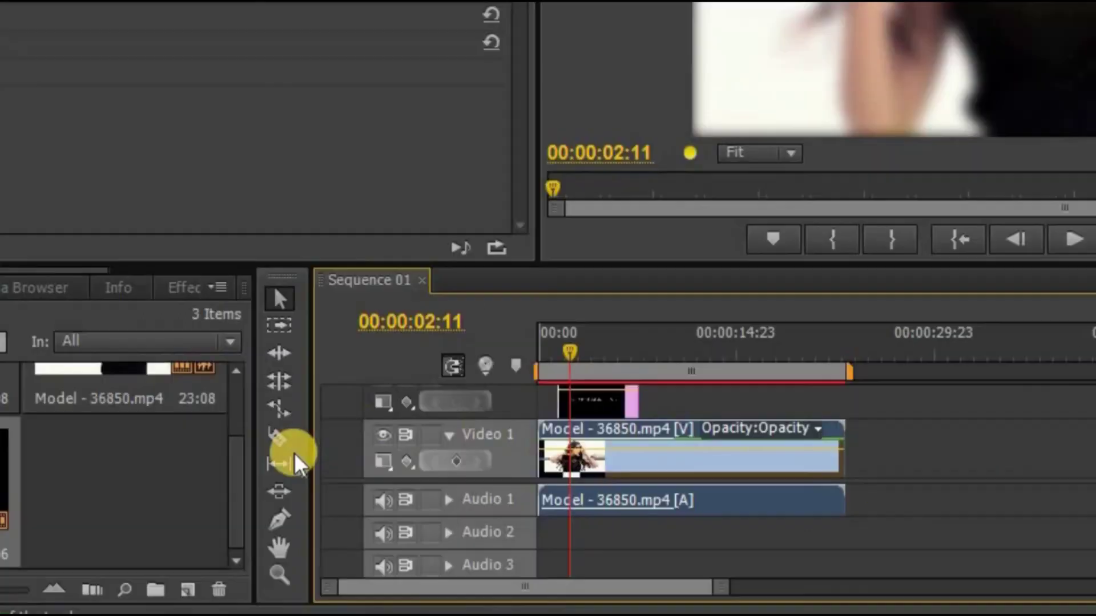
# Add opacity keyframes to Title 01 with the Pen tool, pulling the first down to 0
pyautogui.click(300, 512)
pyautogui.click(562, 405)
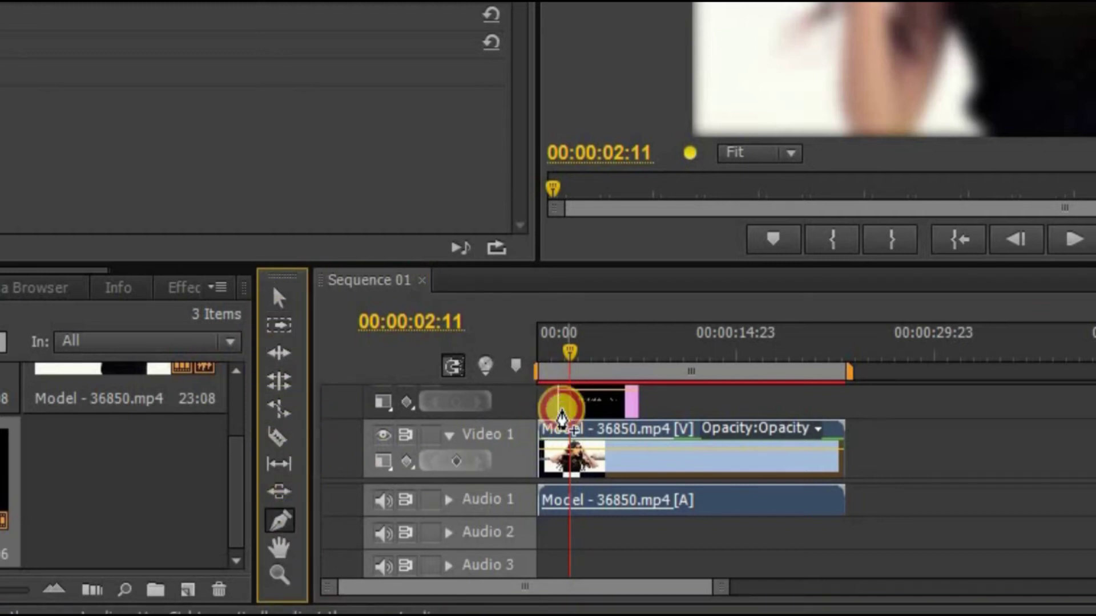
pyautogui.moveTo(567, 405); pyautogui.dragTo(560, 398)
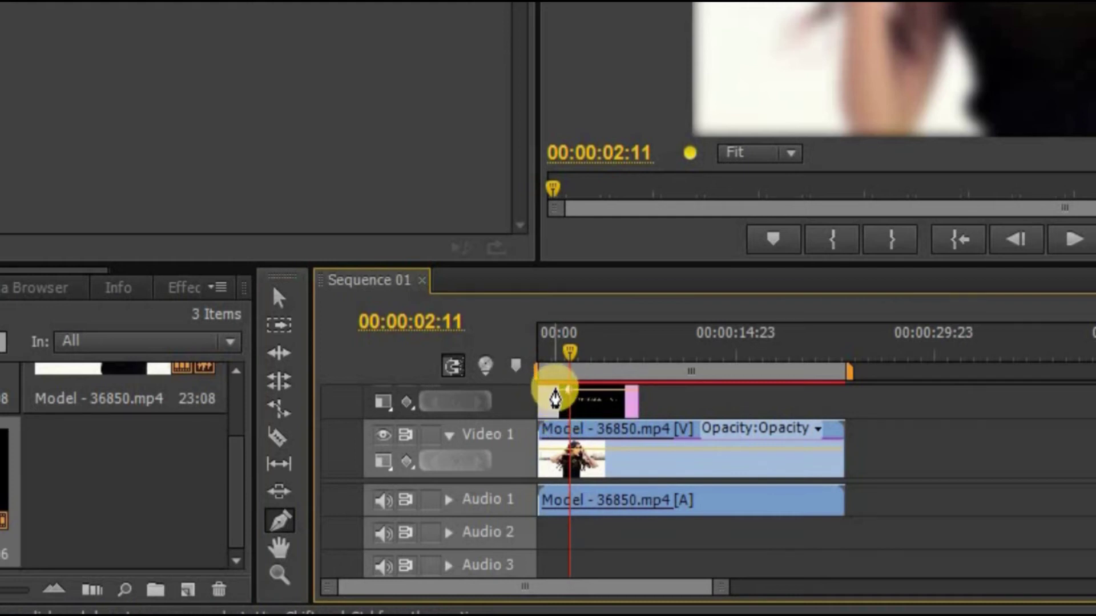
pyautogui.moveTo(559, 387); pyautogui.dragTo(558, 433)
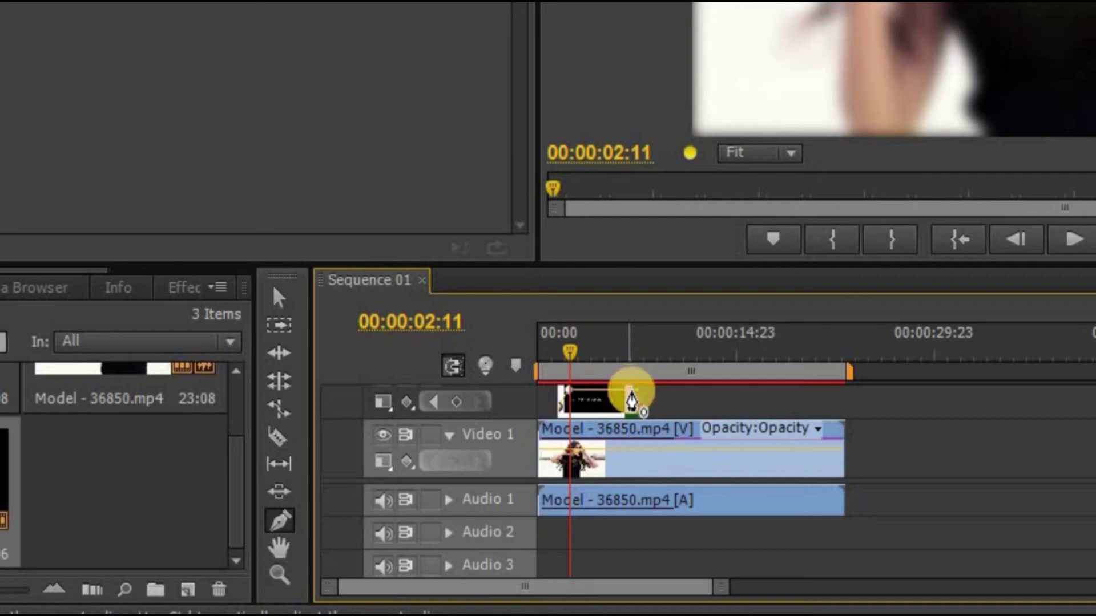
pyautogui.moveTo(636, 402); pyautogui.dragTo(641, 496)
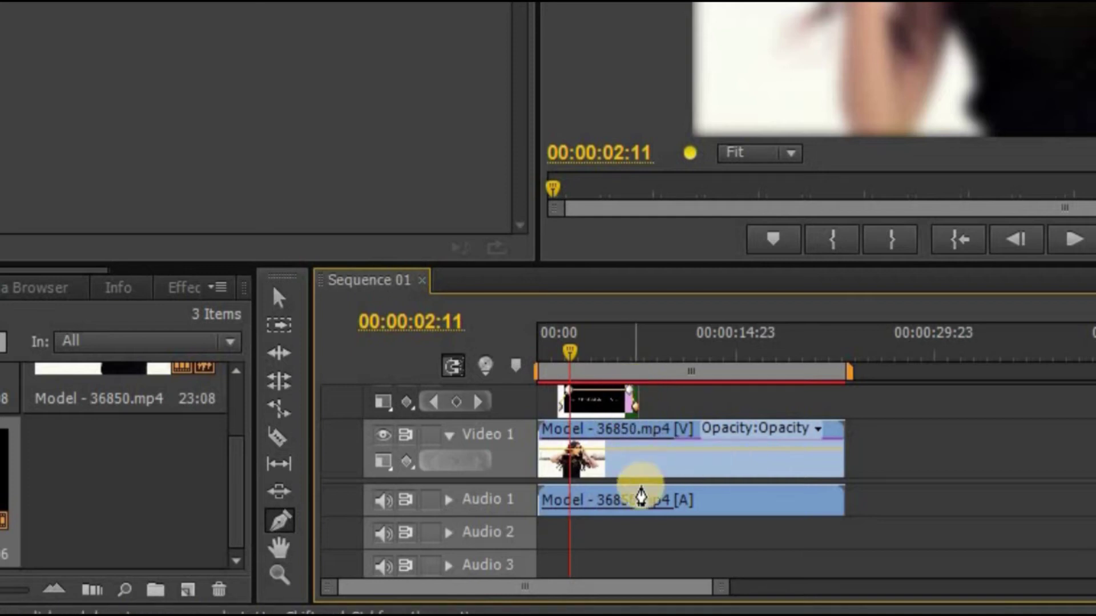
pyautogui.click(547, 351)
pyautogui.moveTo(542, 350); pyautogui.dragTo(494, 358)
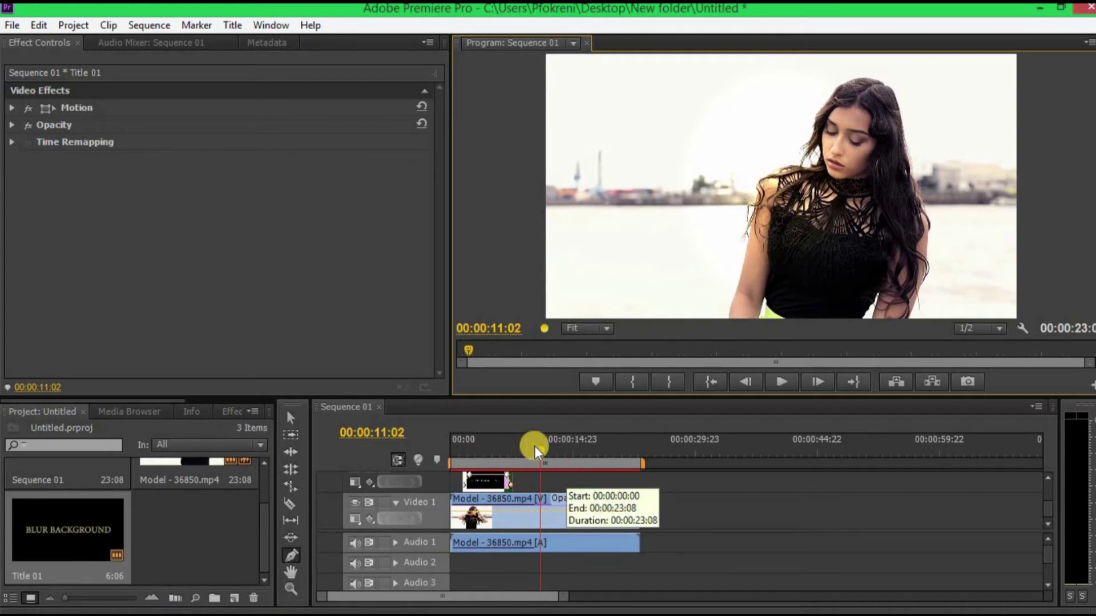
pyautogui.click(500, 460)
pyautogui.press('space')
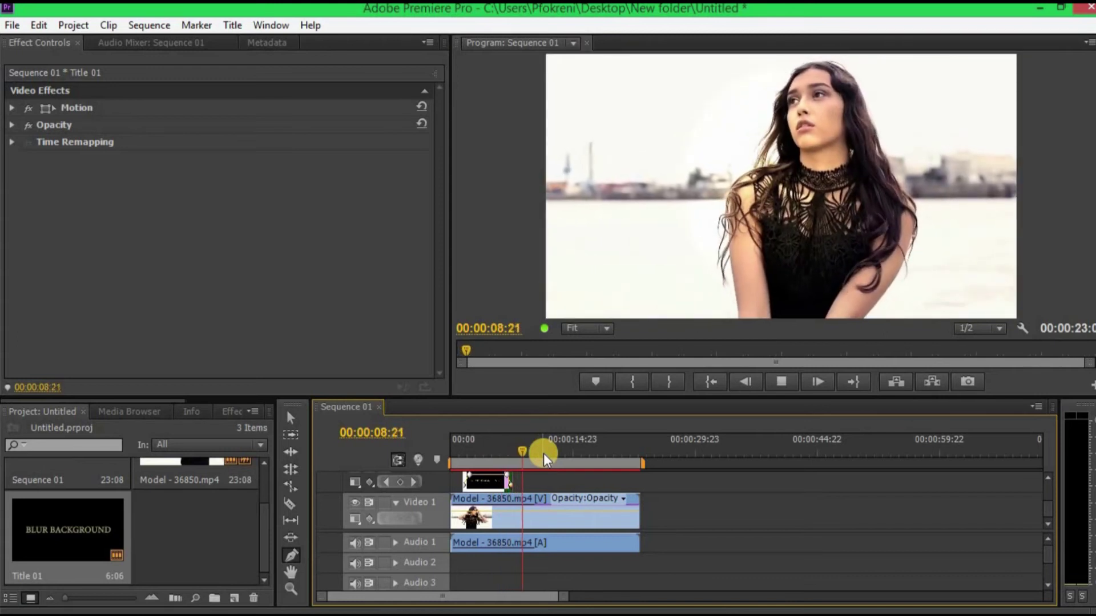
# Correct the second title to read 'FOREGROUND TEXT' and close the title designer
pyautogui.press('space')
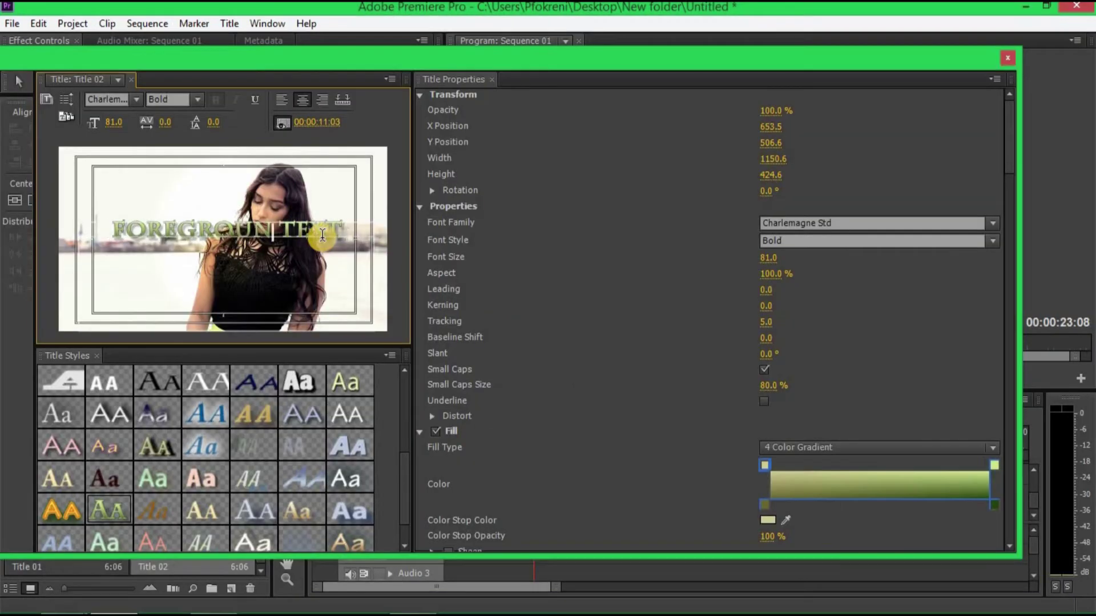
pyautogui.write('D')
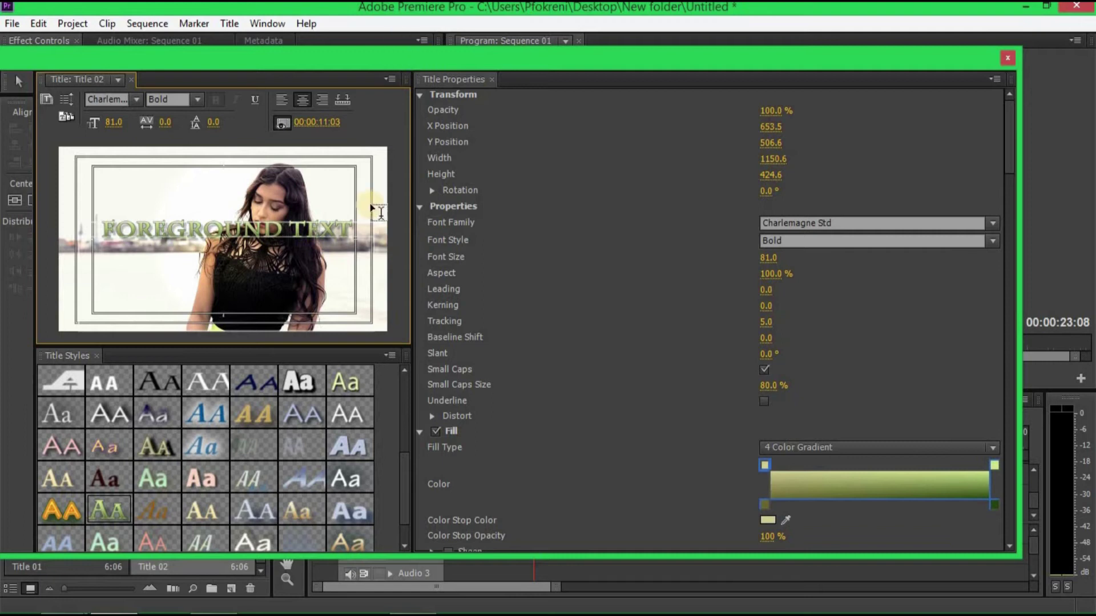
pyautogui.click(1009, 50)
pyautogui.click(205, 522)
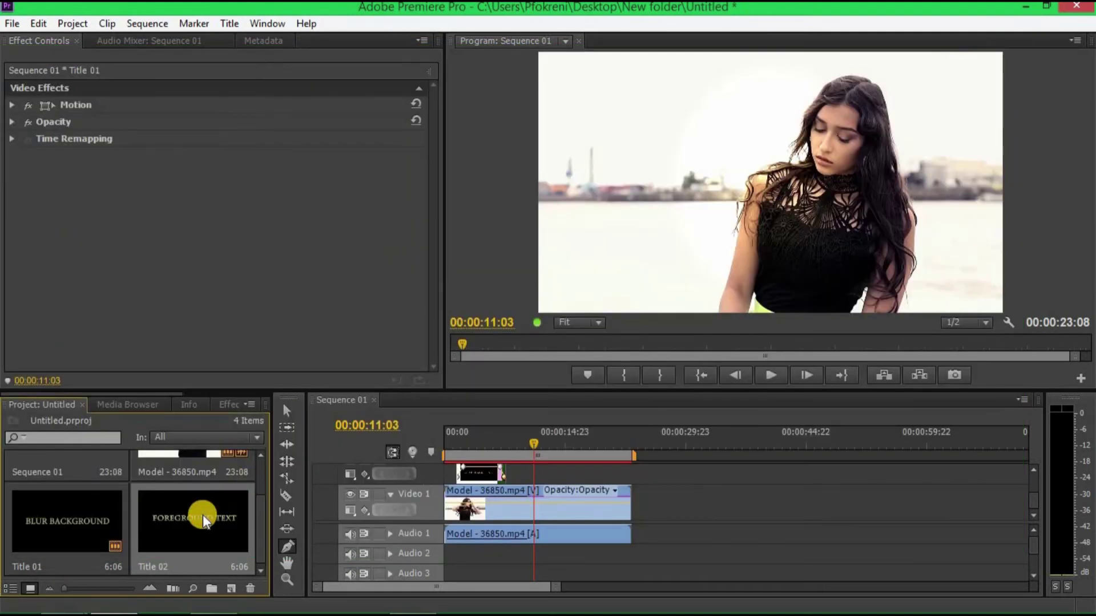
# Place Title 02 on Video 2 after Title 01 and preview it
pyautogui.moveTo(204, 520); pyautogui.dragTo(524, 448)
pyautogui.press('space')
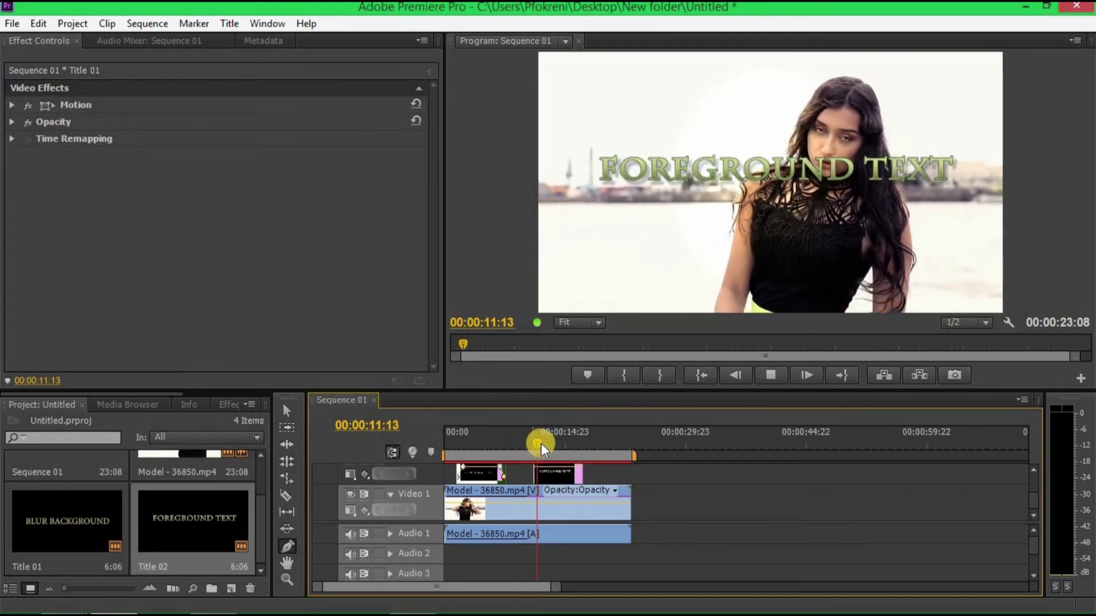
pyautogui.press('space')
# Replay from about 00:00:08, park at 00:00:11:09, and select the Zoom tool
pyautogui.moveTo(536, 443); pyautogui.dragTo(534, 438)
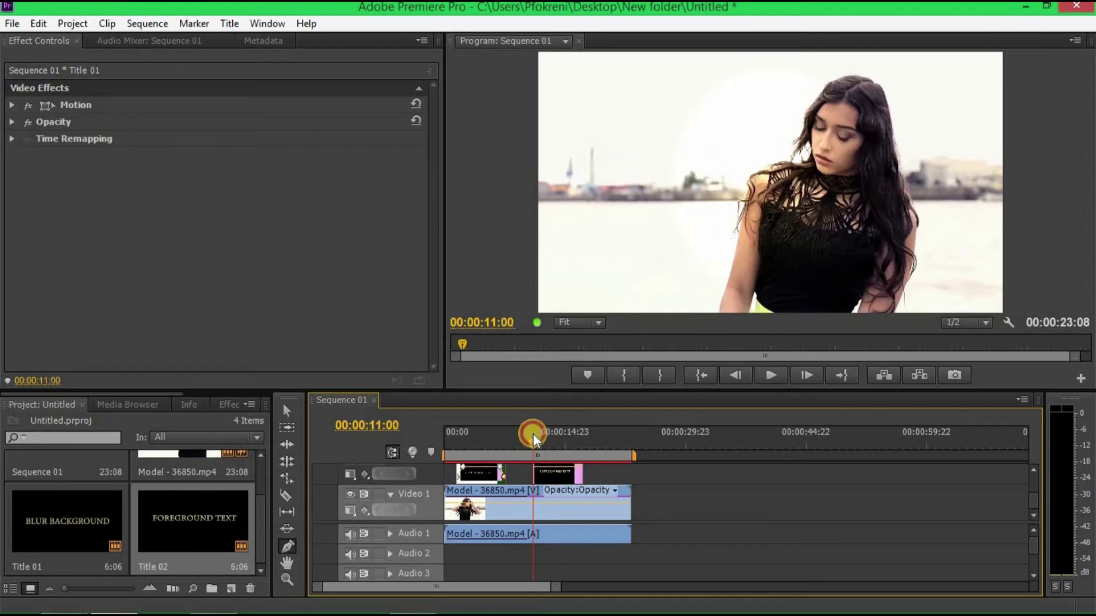
pyautogui.click(512, 444)
pyautogui.press('space')
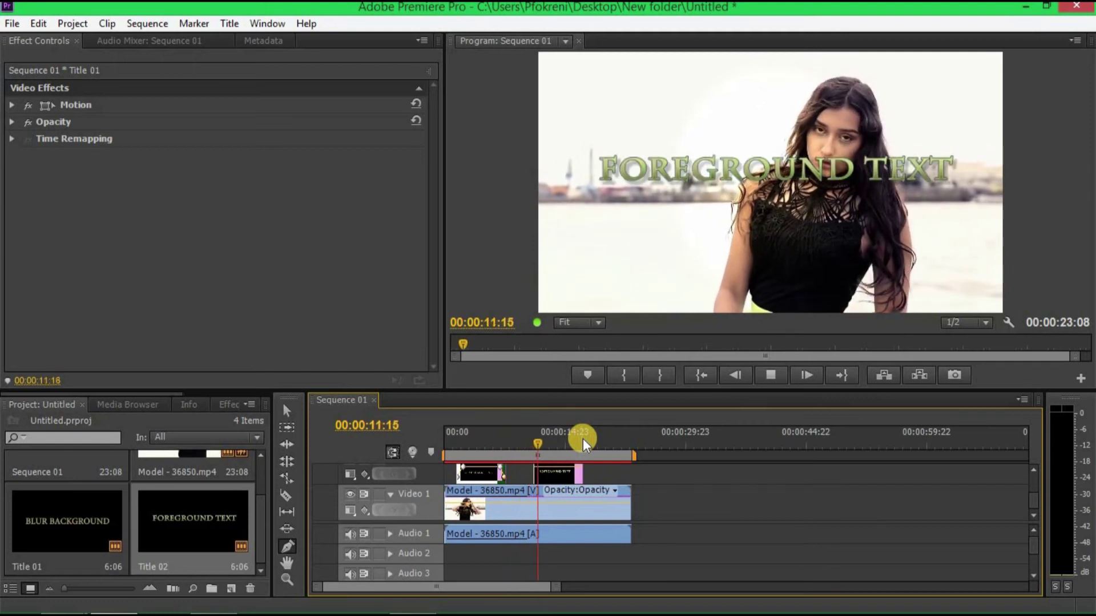
pyautogui.press('space')
pyautogui.moveTo(539, 436); pyautogui.dragTo(537, 444)
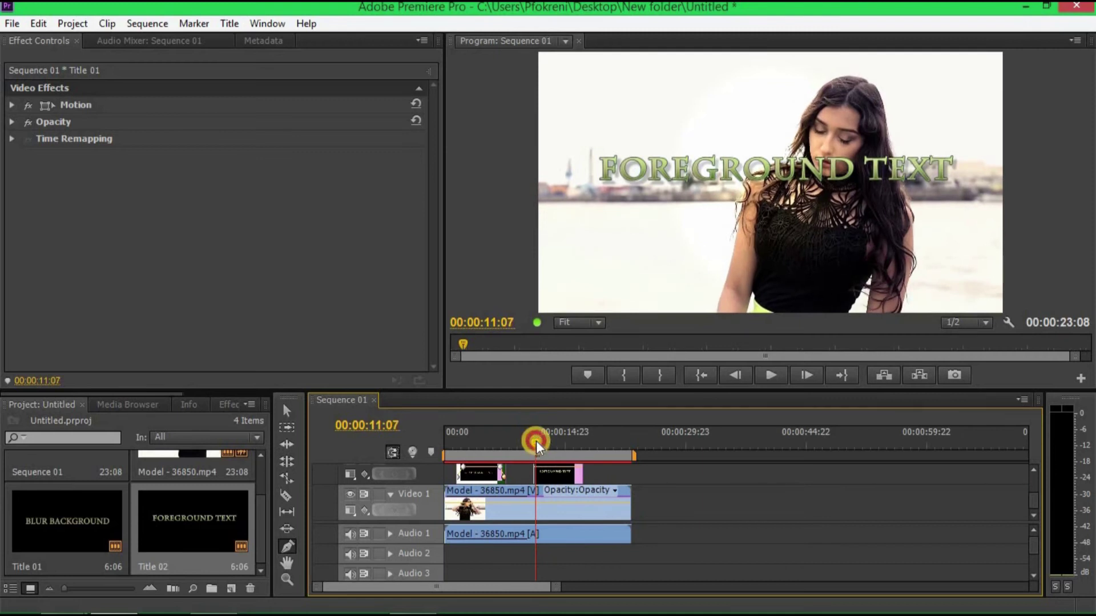
pyautogui.click(287, 580)
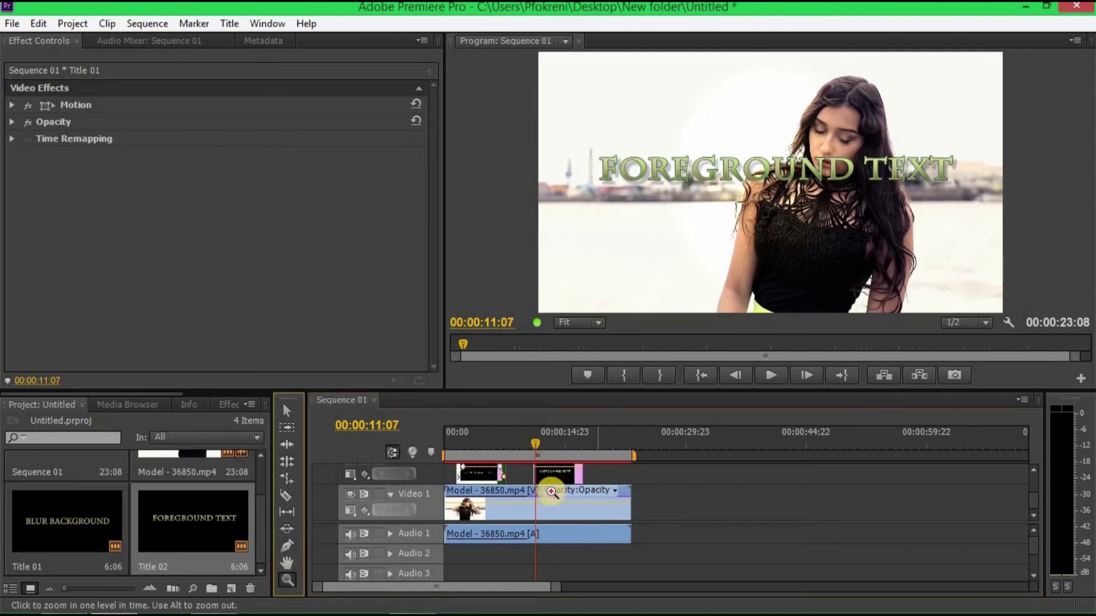
# Add a 0.0 Gaussian Blur Blurriness keyframe to the Model clip at 00:00:11:02
pyautogui.click(551, 492)
pyautogui.click(287, 411)
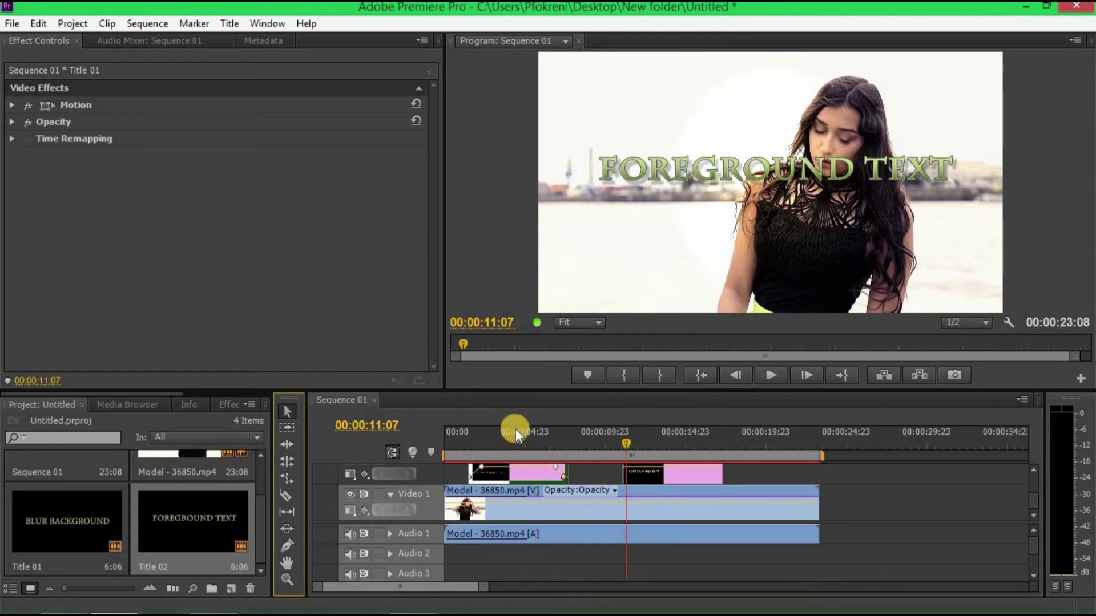
pyautogui.click(622, 435)
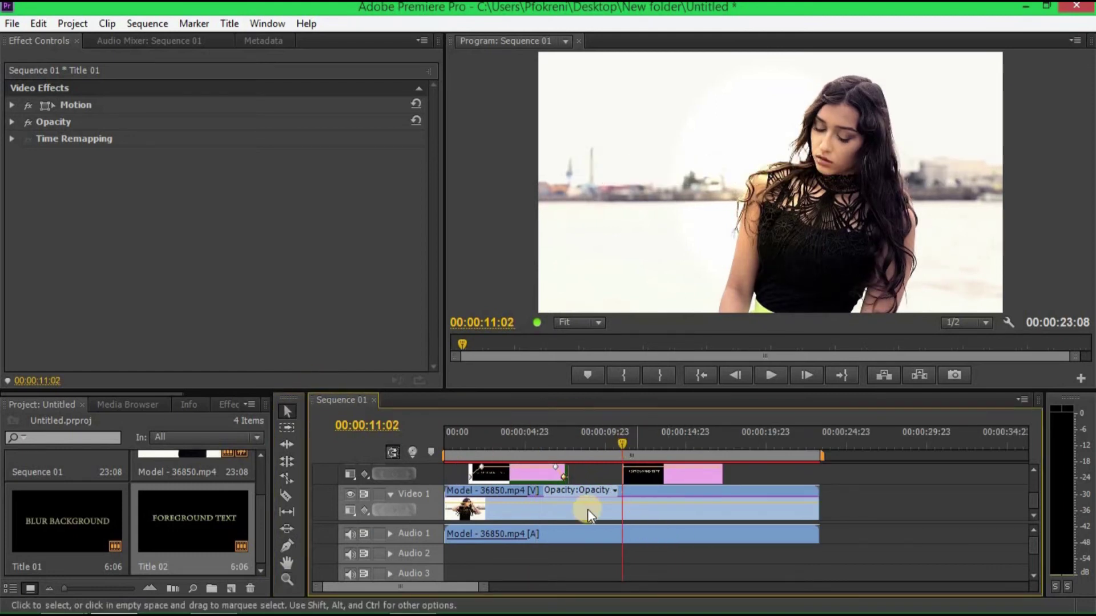
pyautogui.click(693, 495)
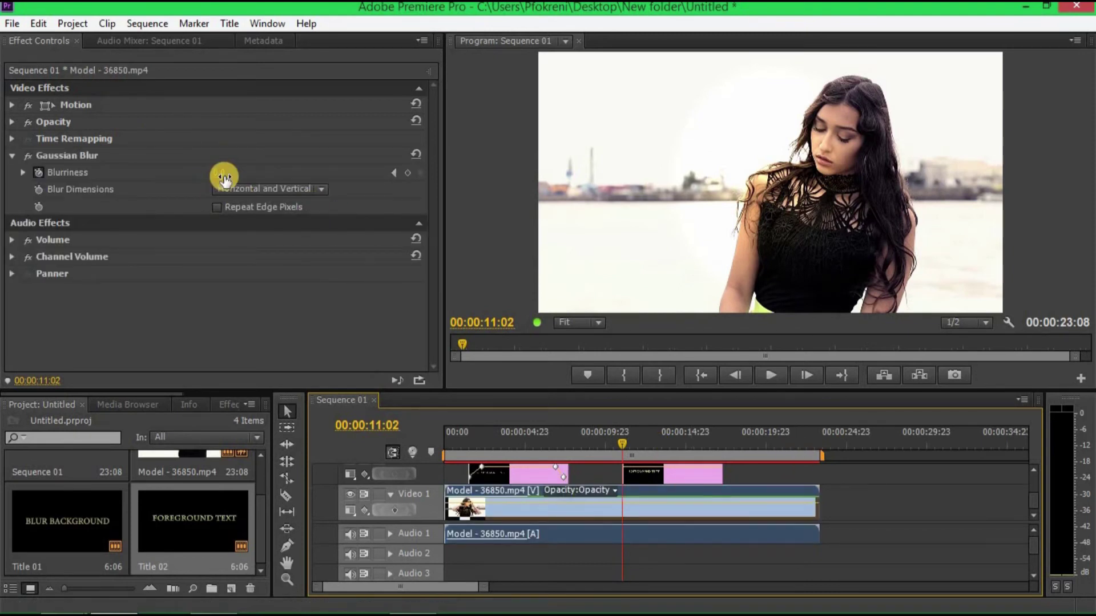
pyautogui.click(218, 173)
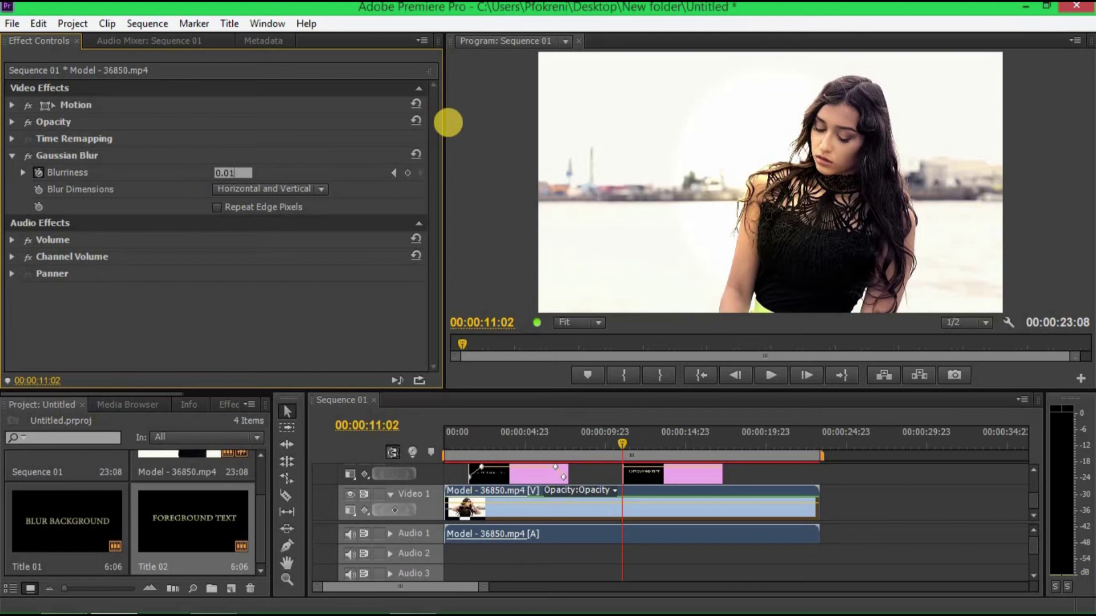
pyautogui.press('Return')
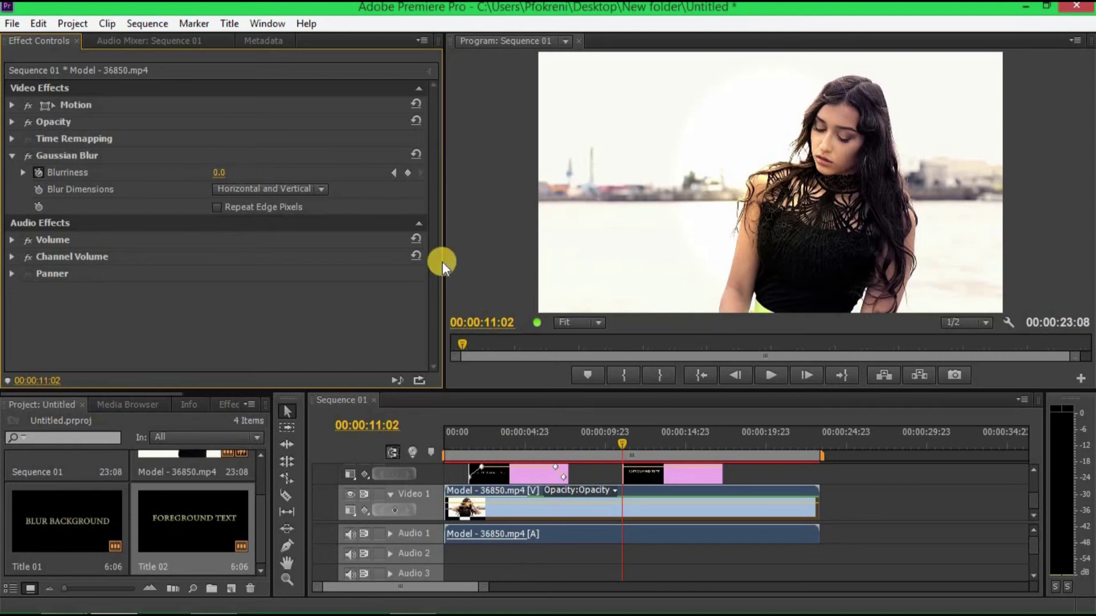
pyautogui.press('Right')
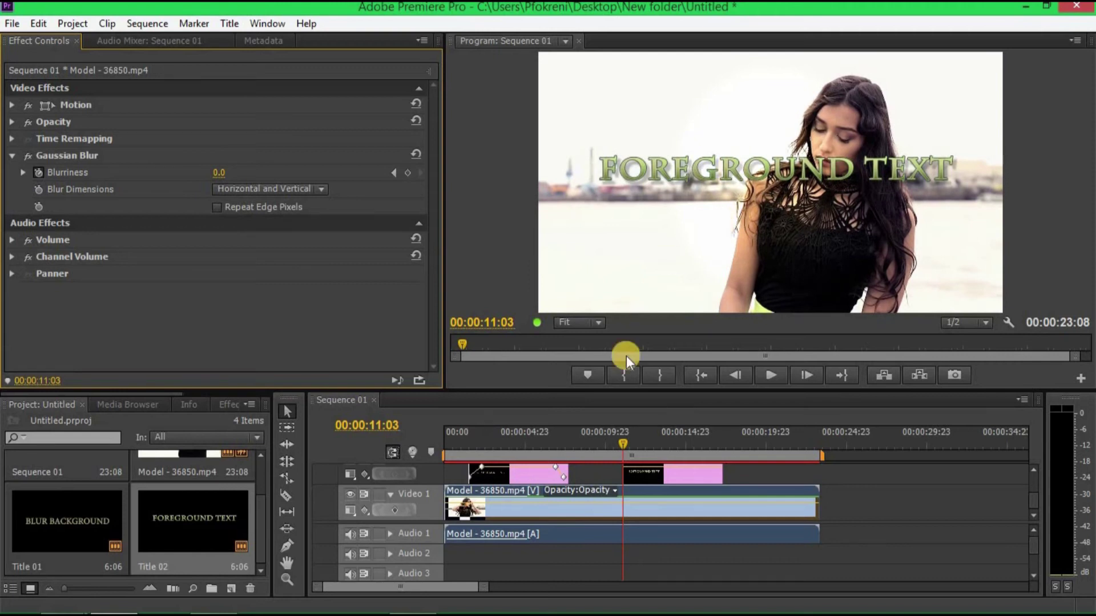
# Set a Blurriness keyframe of 50 at 00:00:12:00
pyautogui.click(634, 442)
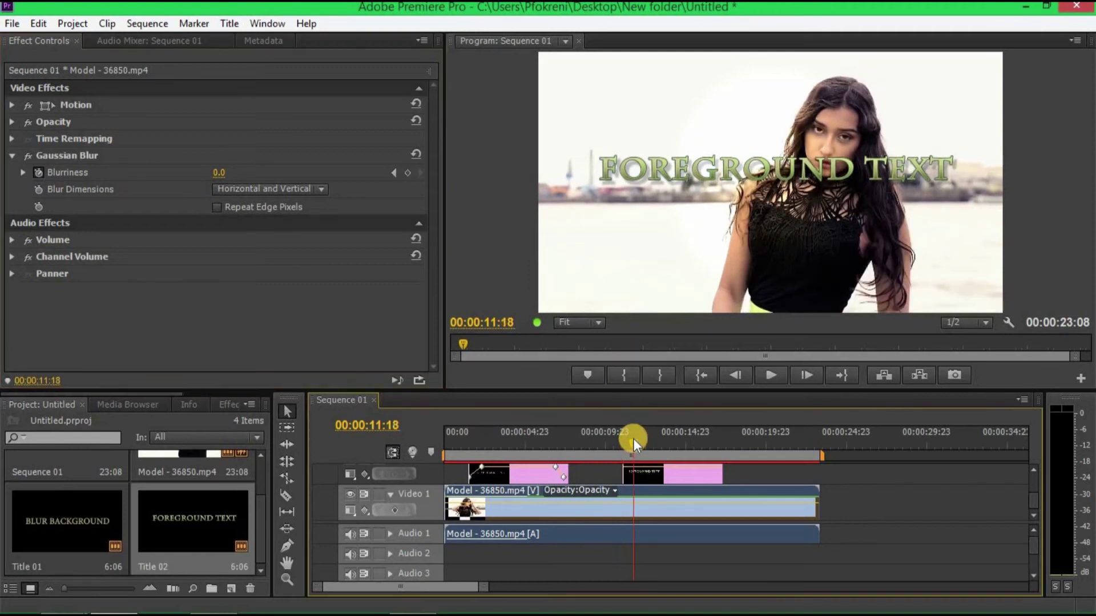
pyautogui.moveTo(636, 439); pyautogui.dragTo(644, 440)
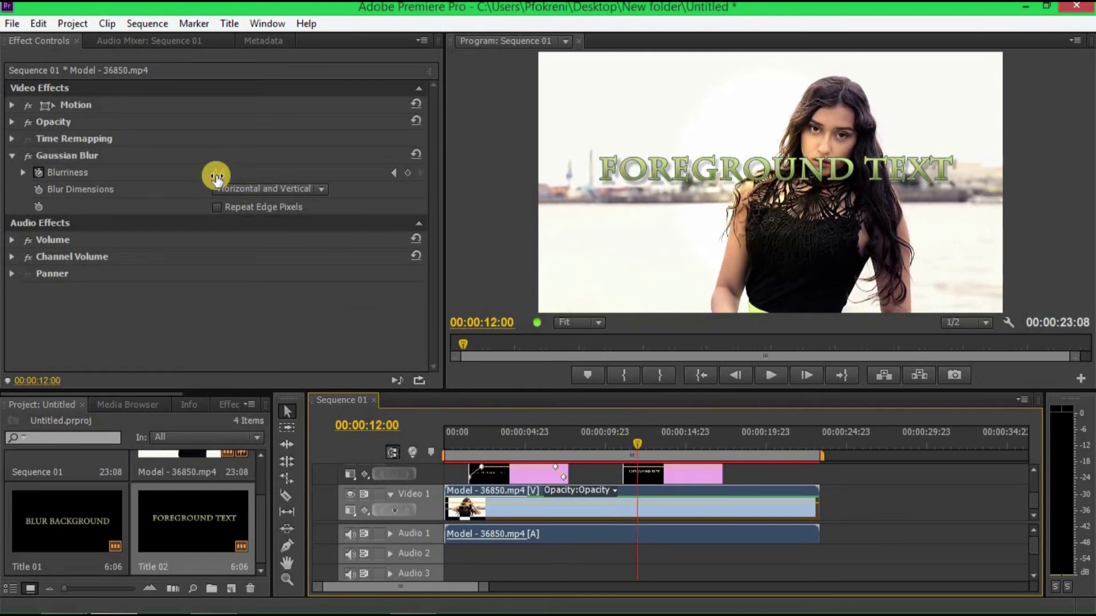
pyautogui.click(217, 173)
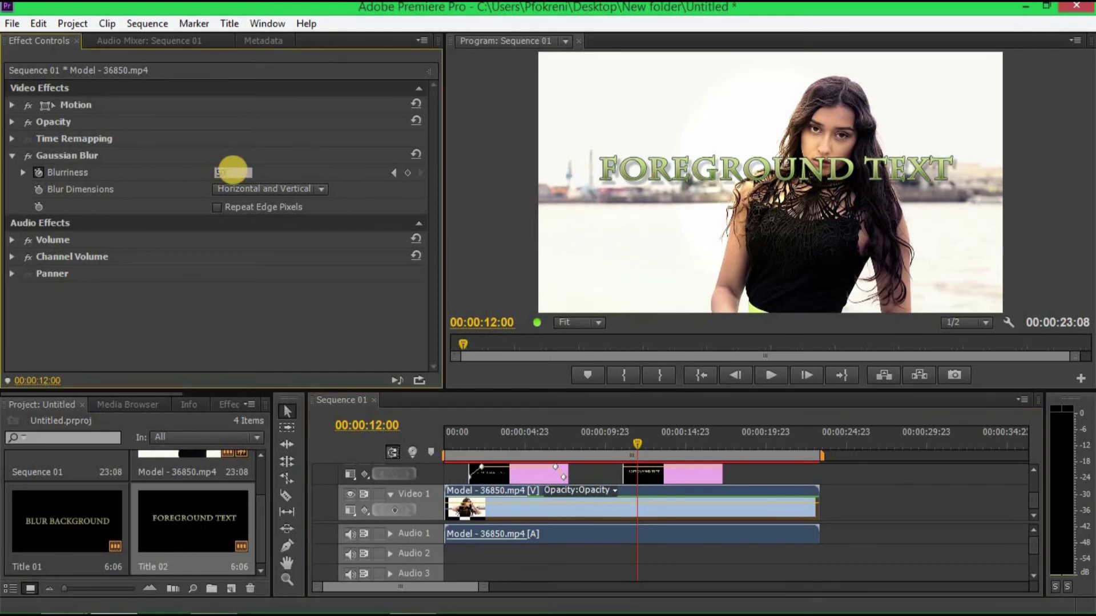
pyautogui.write('50')
pyautogui.press('Return')
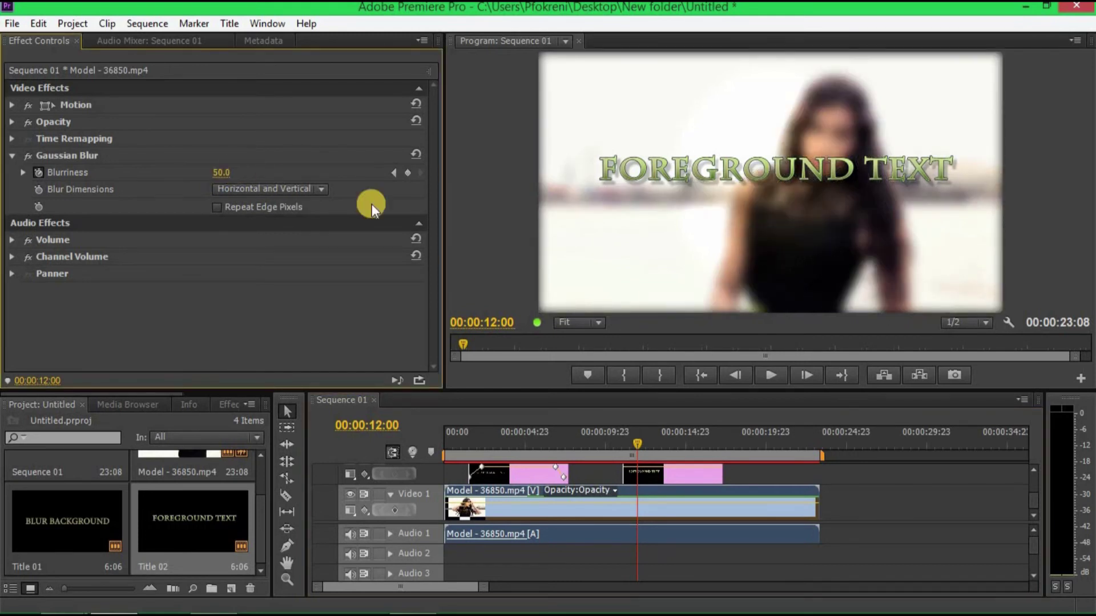
# Set a Blurriness keyframe of 51 at 00:00:16:13 to hold the blur
pyautogui.click(711, 443)
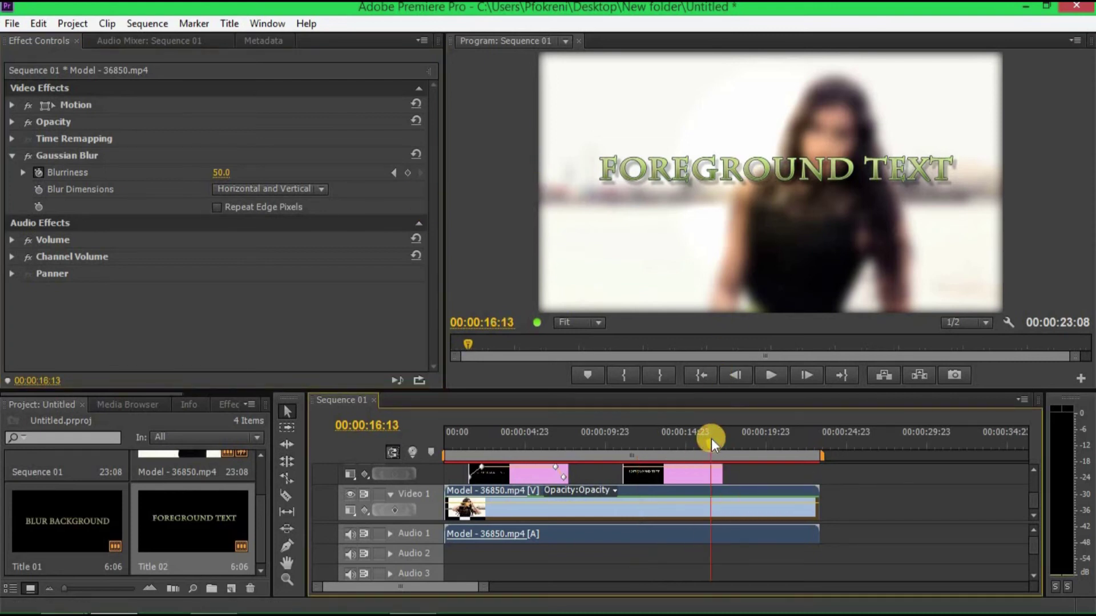
pyautogui.click(233, 170)
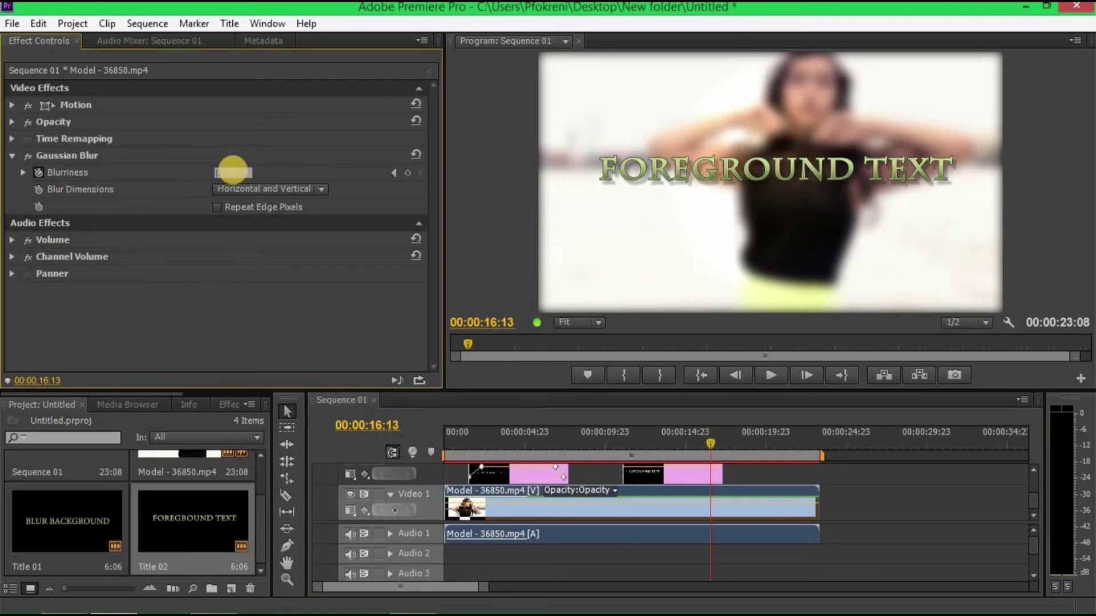
pyautogui.write('51')
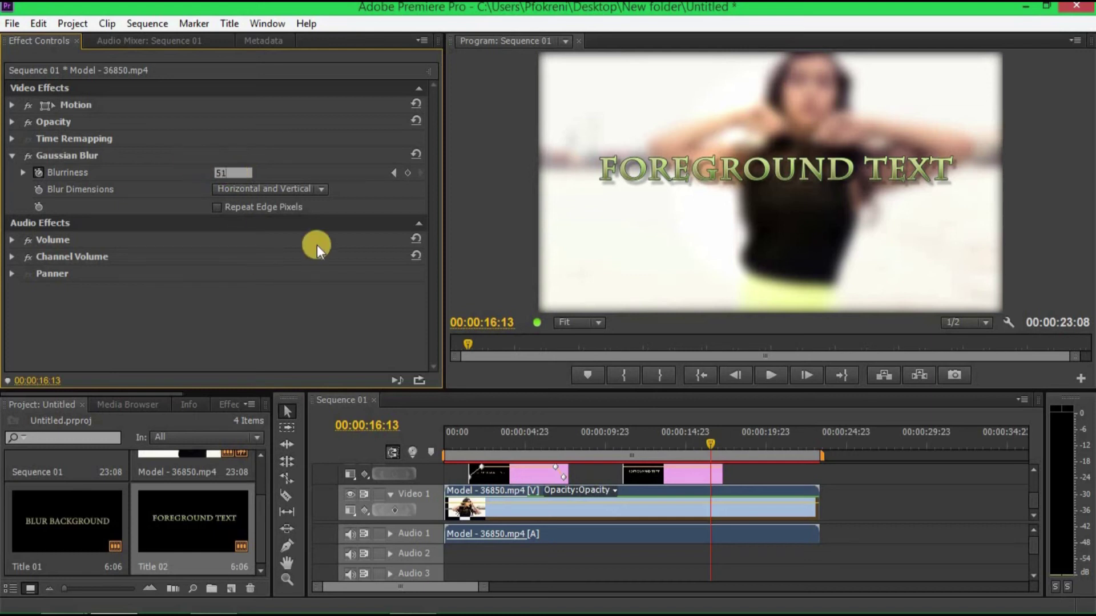
pyautogui.click(338, 137)
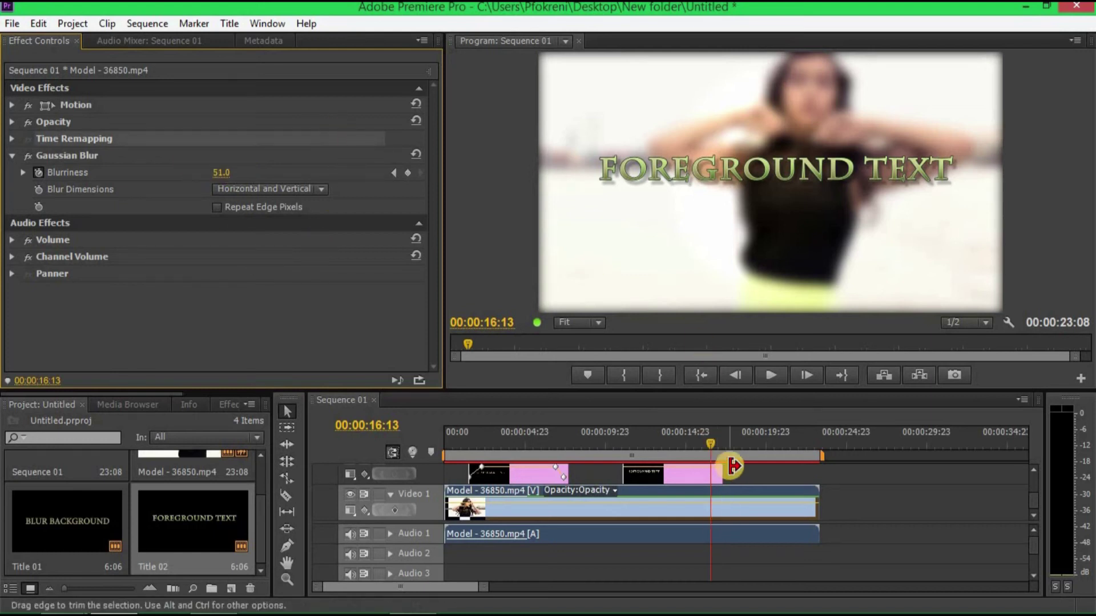
pyautogui.click(723, 451)
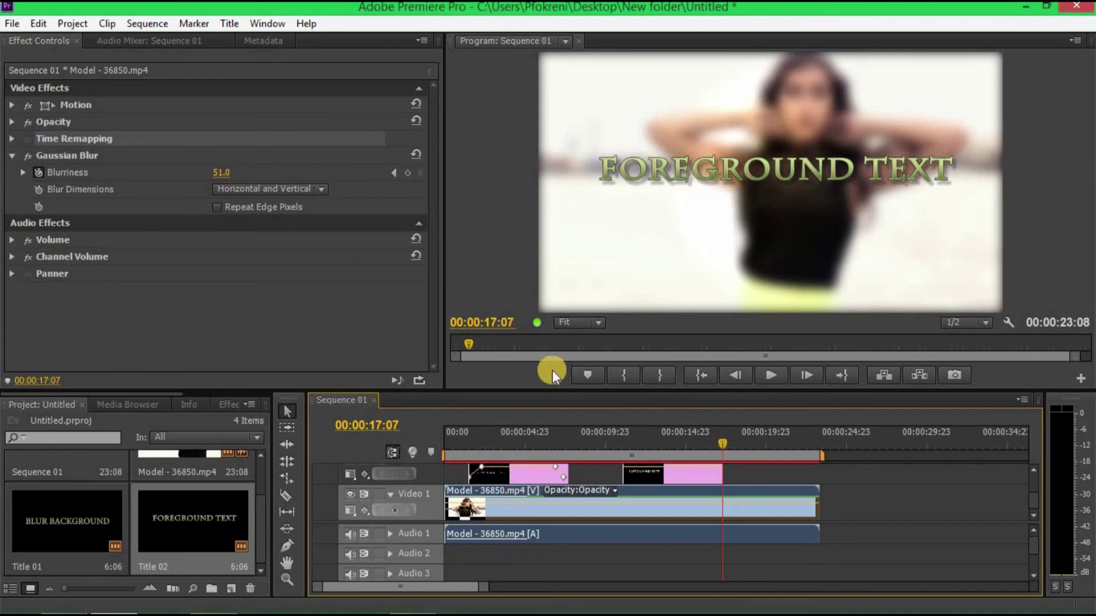
# Set Blurriness back to 0 at 00:00:17:07 so the Model footage is sharp again
pyautogui.click(222, 171)
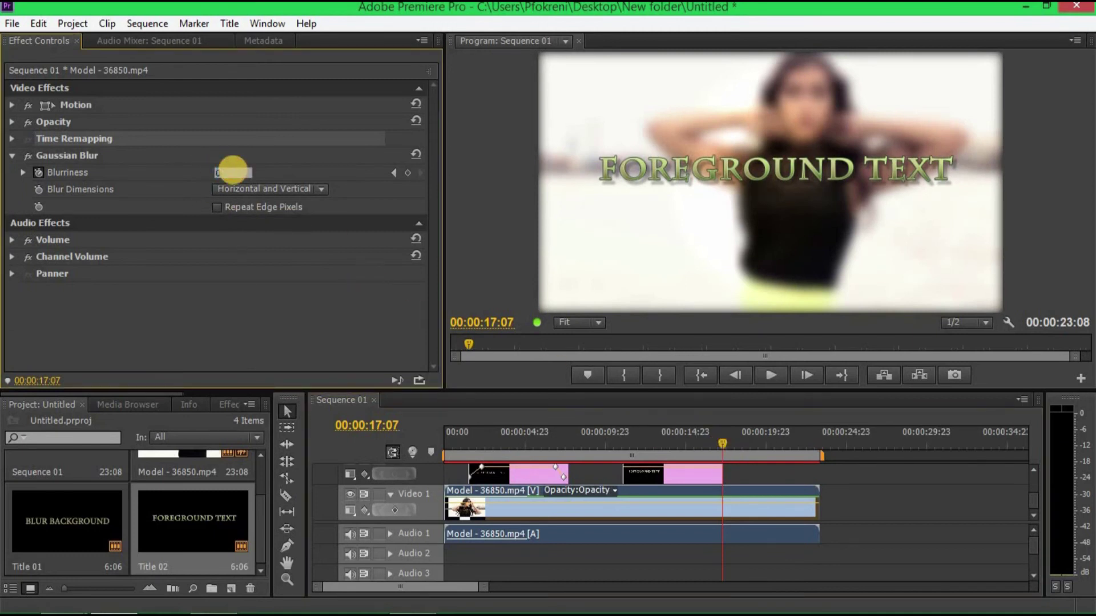
pyautogui.write('0')
pyautogui.click(360, 310)
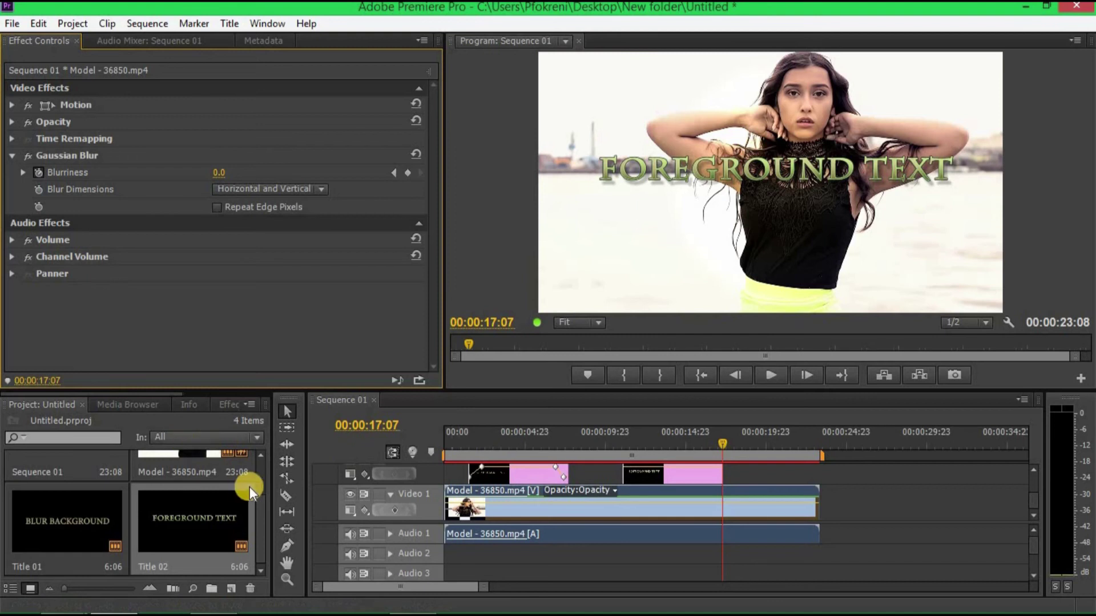
pyautogui.click(288, 545)
pyautogui.click(656, 471)
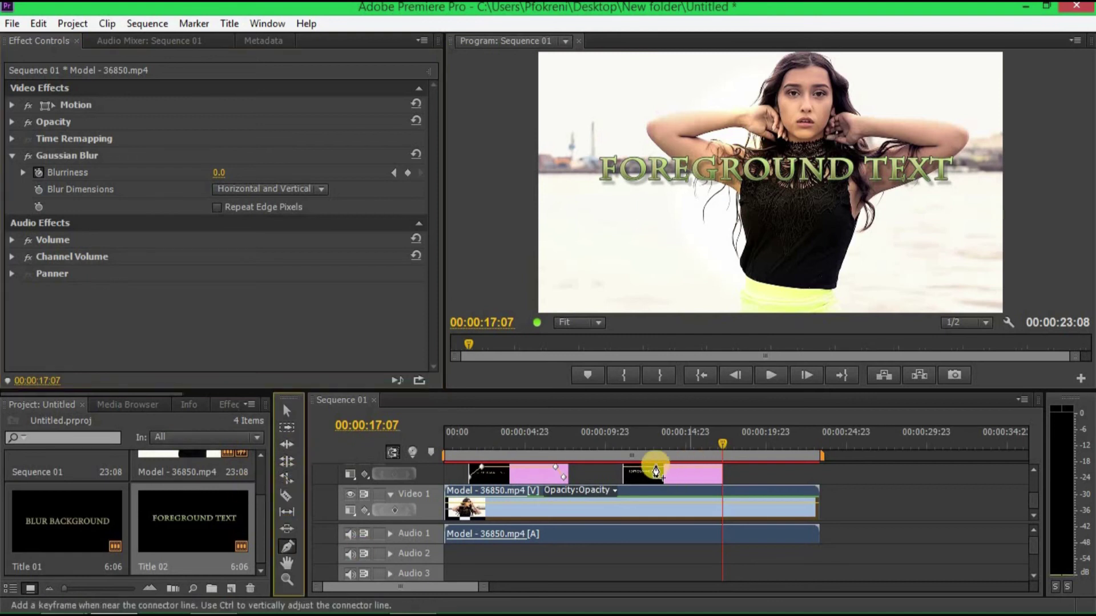
# Keyframe Title 02's opacity to fade FOREGROUND TEXT from 00:00:11:03 to 0 by 00:00:17:09
pyautogui.click(636, 474)
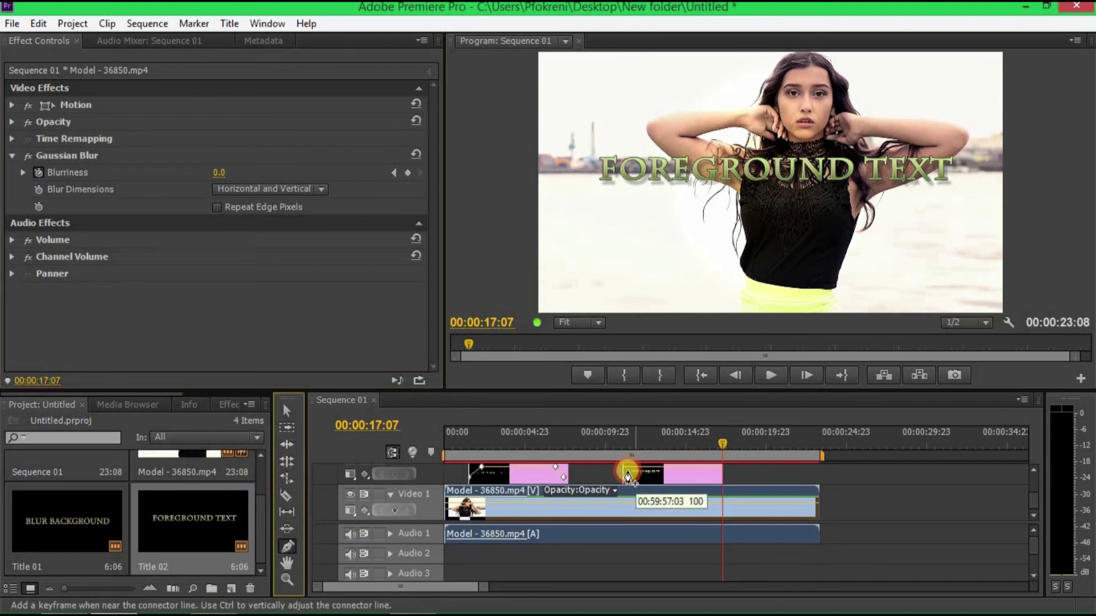
pyautogui.moveTo(625, 474); pyautogui.dragTo(623, 476)
pyautogui.click(709, 473)
pyautogui.moveTo(712, 474); pyautogui.dragTo(723, 497)
pyautogui.moveTo(628, 441); pyautogui.dragTo(594, 444)
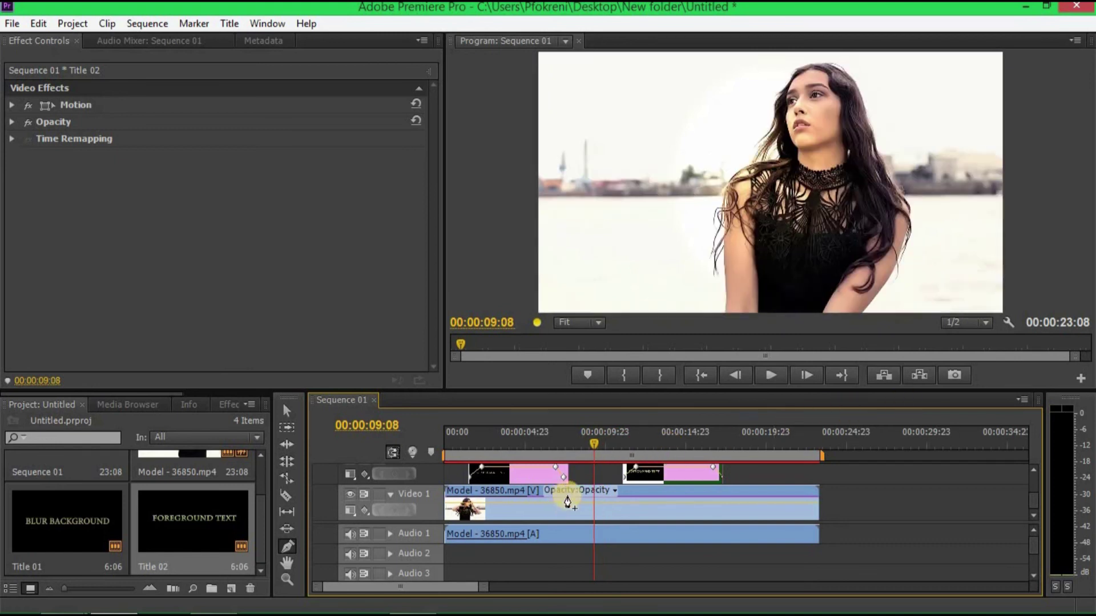
pyautogui.press('space')
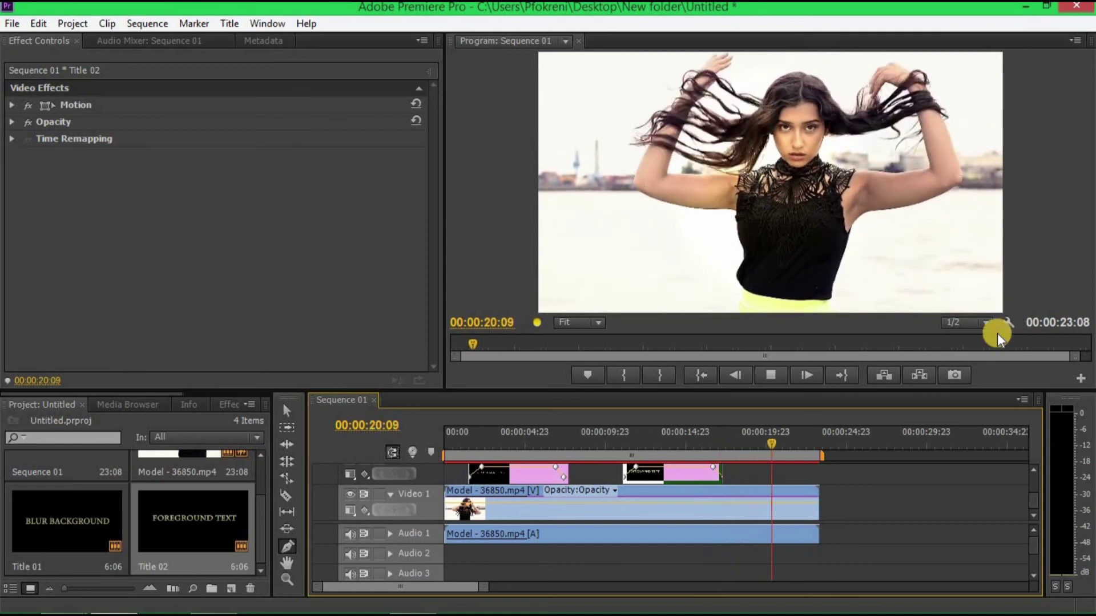
pyautogui.click(770, 375)
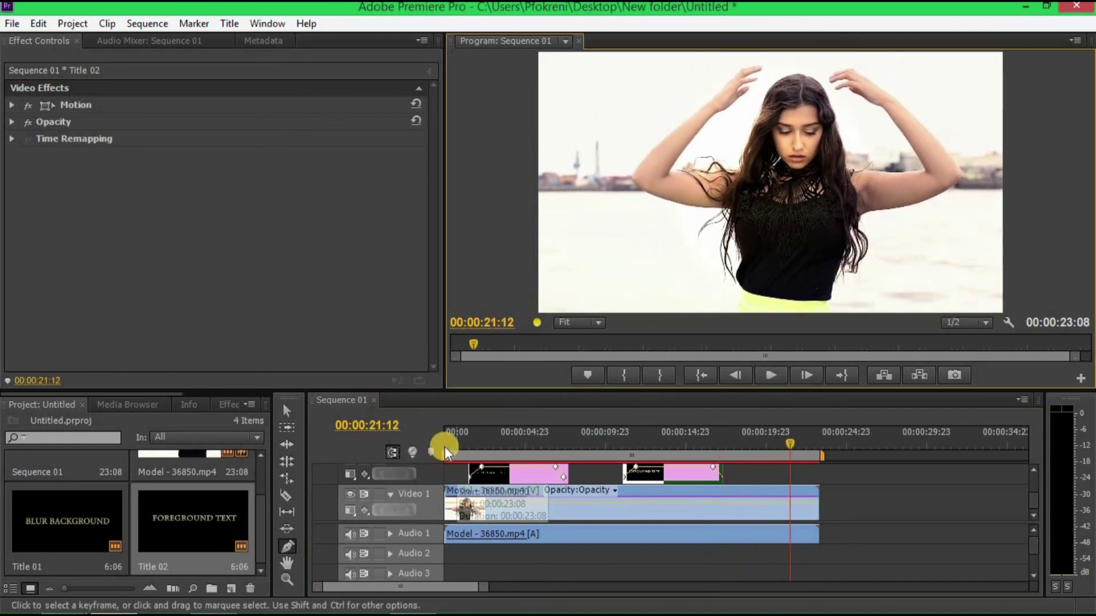